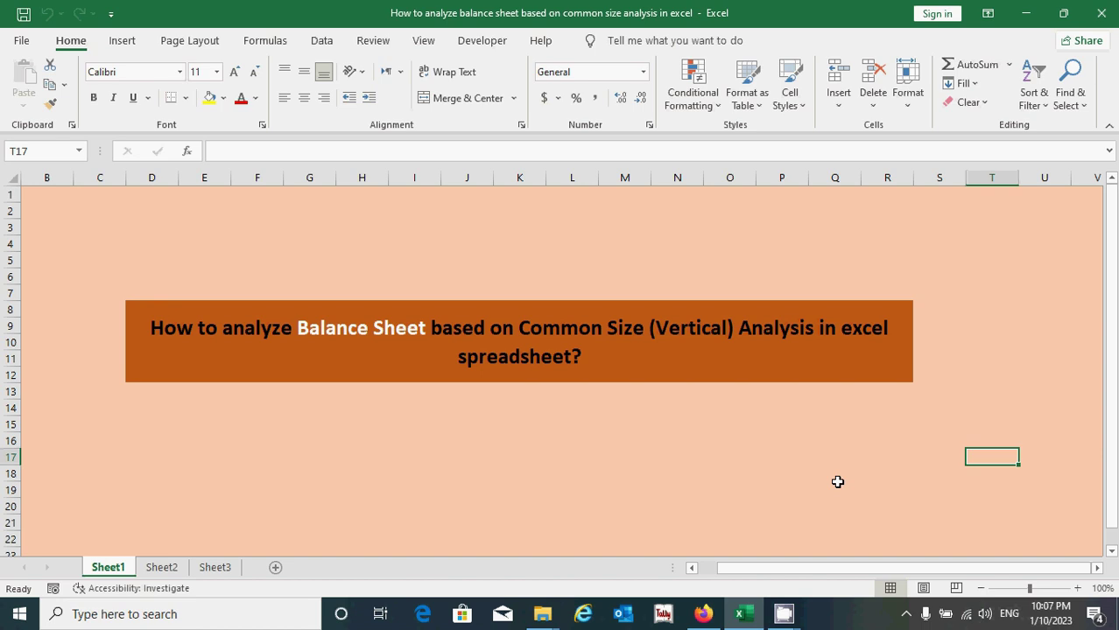
Switch to Sheet2 to show the Balance Sheet figures for 2021–2026.
click(159, 569)
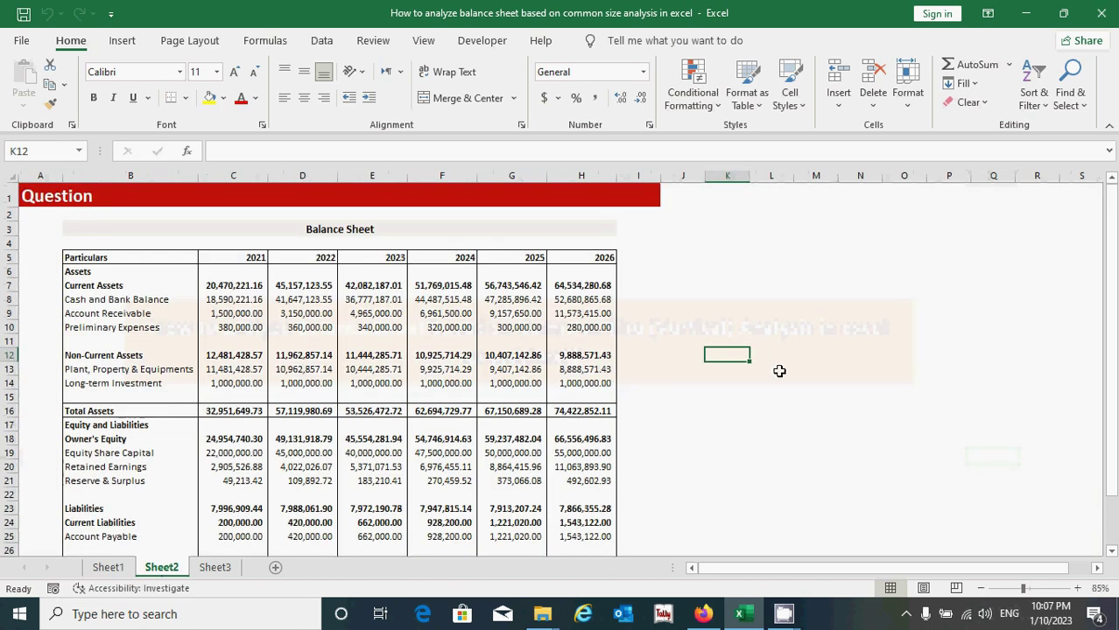
Scroll through the Sheet2 balance sheet's assets, equity and liabilities.
click(755, 326)
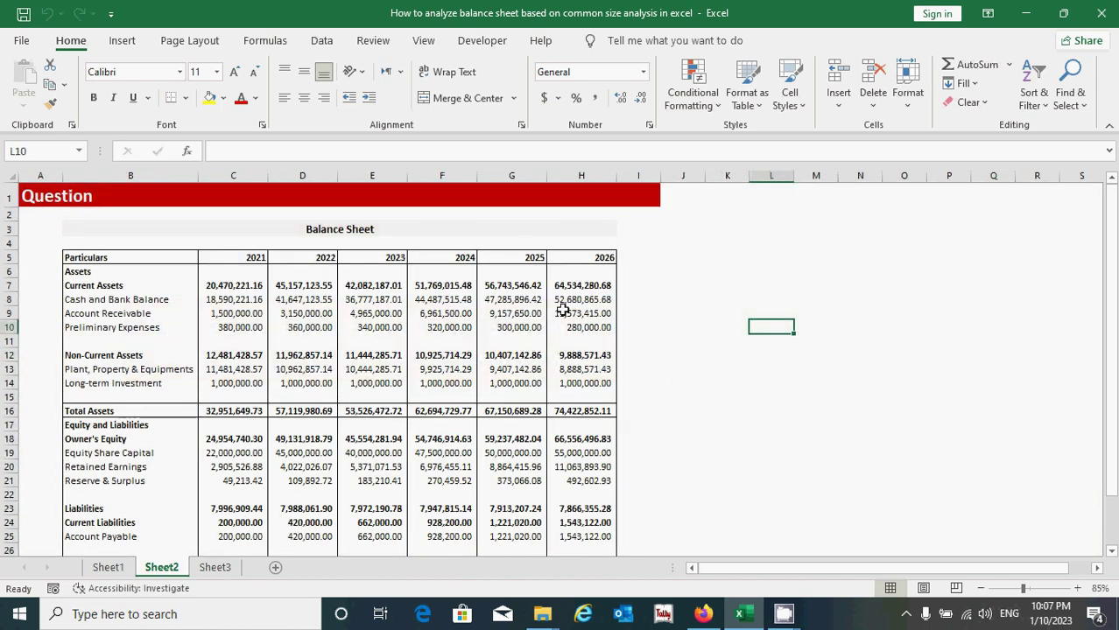
scroll(563, 313, down, 2)
scroll(563, 311, up, 2)
scroll(478, 363, down, 1)
scroll(479, 362, down, 2)
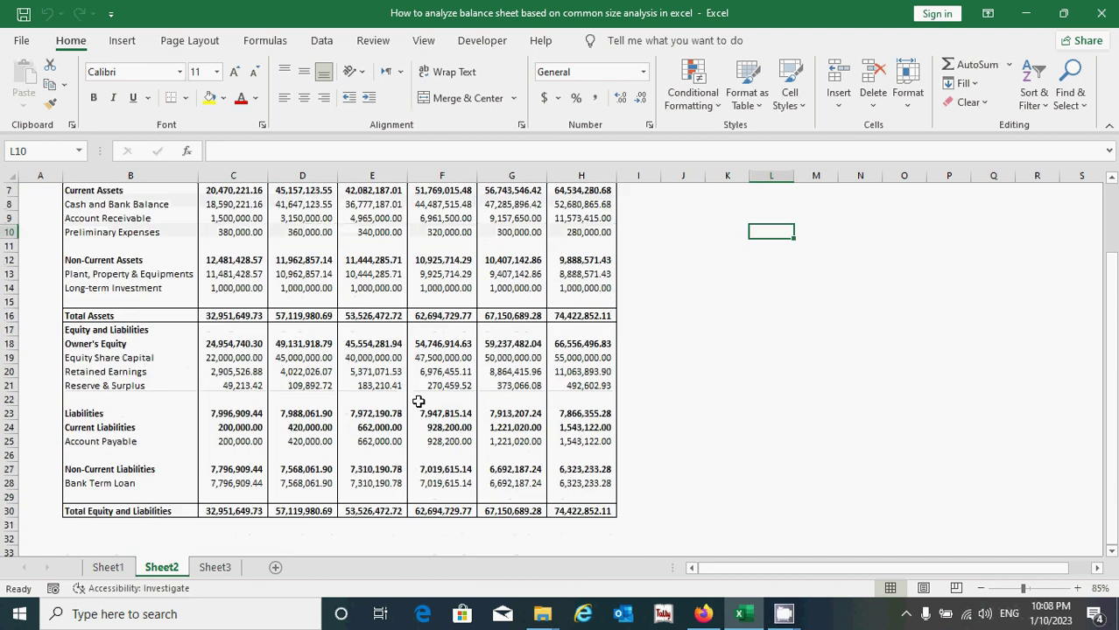
scroll(419, 401, up, 2)
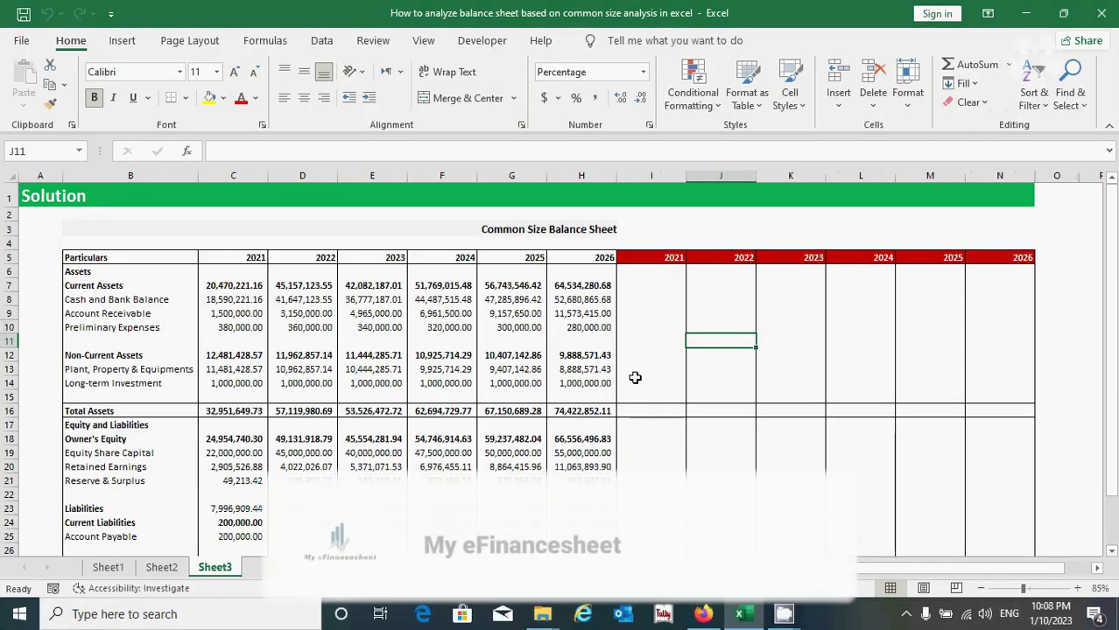
Format the common-size range I5:N25 as Percentage with Ctrl+Shift+5, then return to I7.
scroll(635, 377, down, 2)
scroll(634, 378, up, 1)
drag(132, 201, 582, 543)
scroll(490, 384, up, 1)
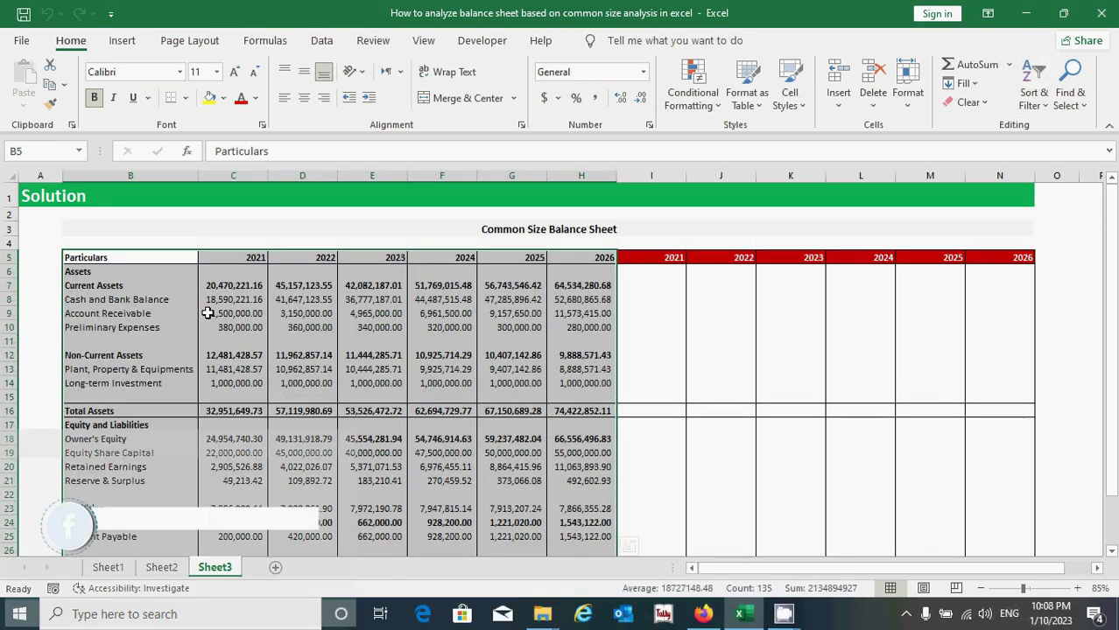
click(661, 279)
drag(665, 257, 974, 546)
key(ctrl+shift+5)
click(661, 286)
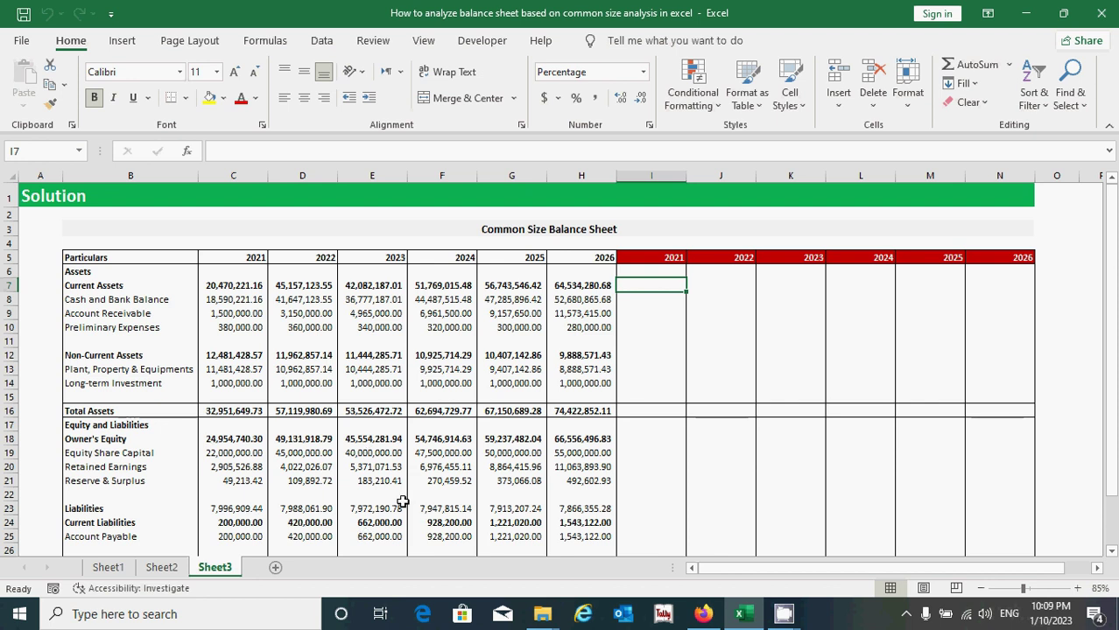
drag(160, 411, 529, 421)
scroll(183, 466, down, 3)
drag(180, 468, 578, 469)
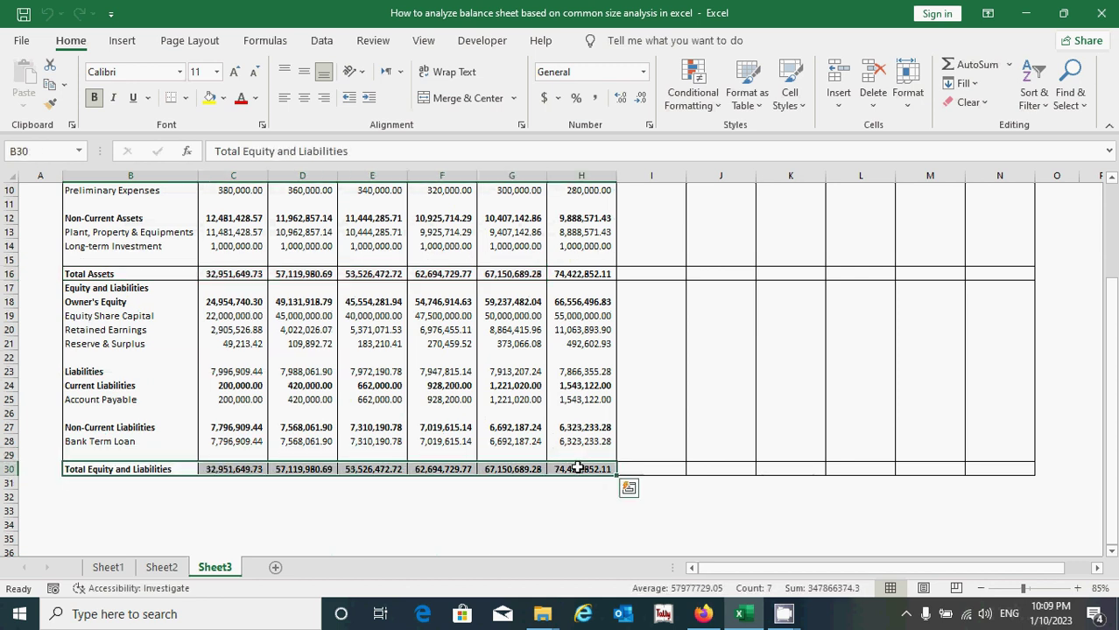
scroll(437, 395, up, 3)
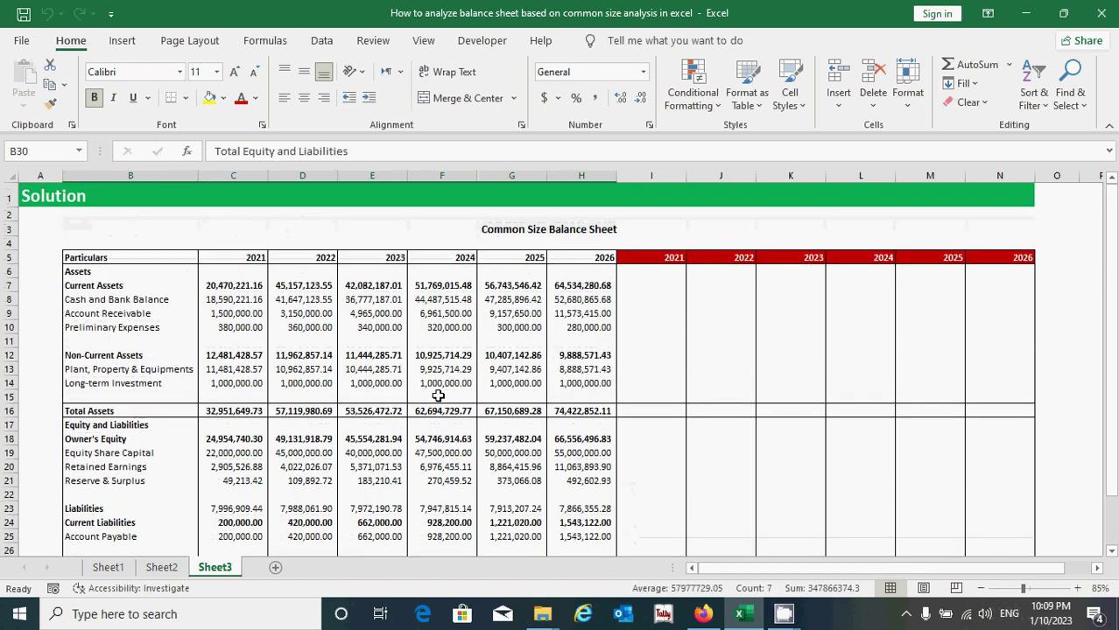
click(649, 293)
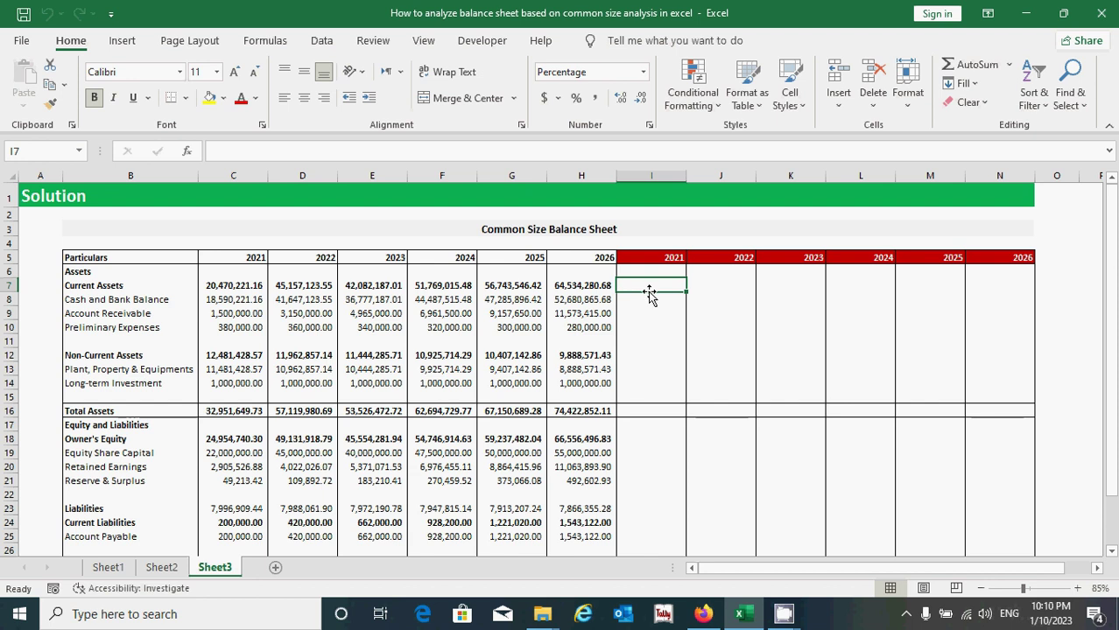
drag(416, 315, 341, 333)
drag(232, 314, 614, 487)
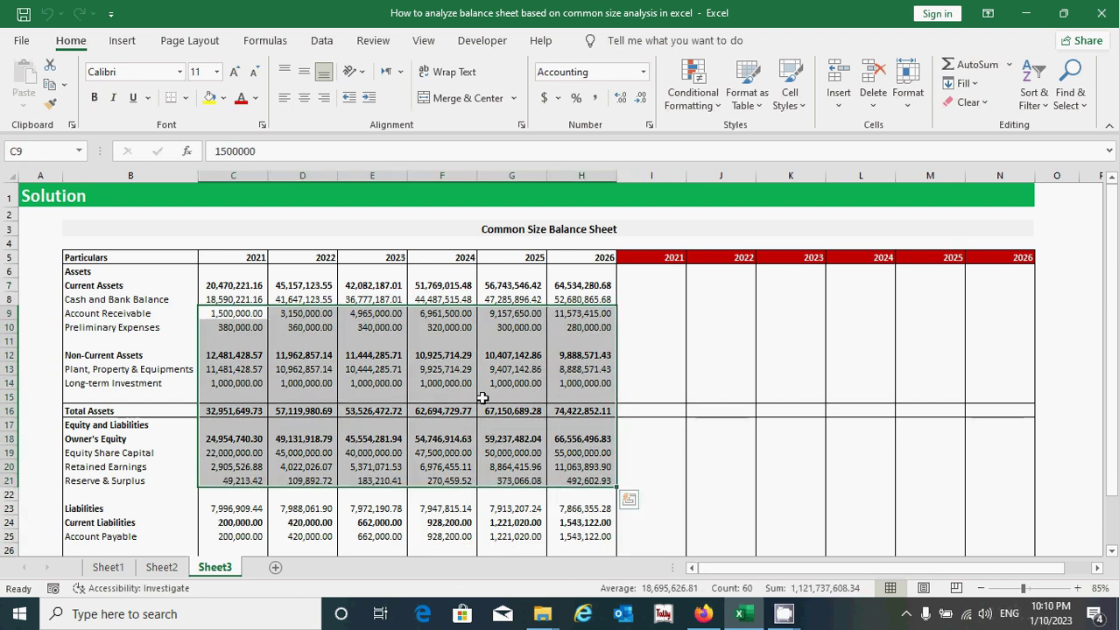
click(553, 355)
drag(242, 416, 405, 413)
scroll(407, 442, down, 2)
drag(256, 511, 465, 512)
scroll(657, 292, up, 2)
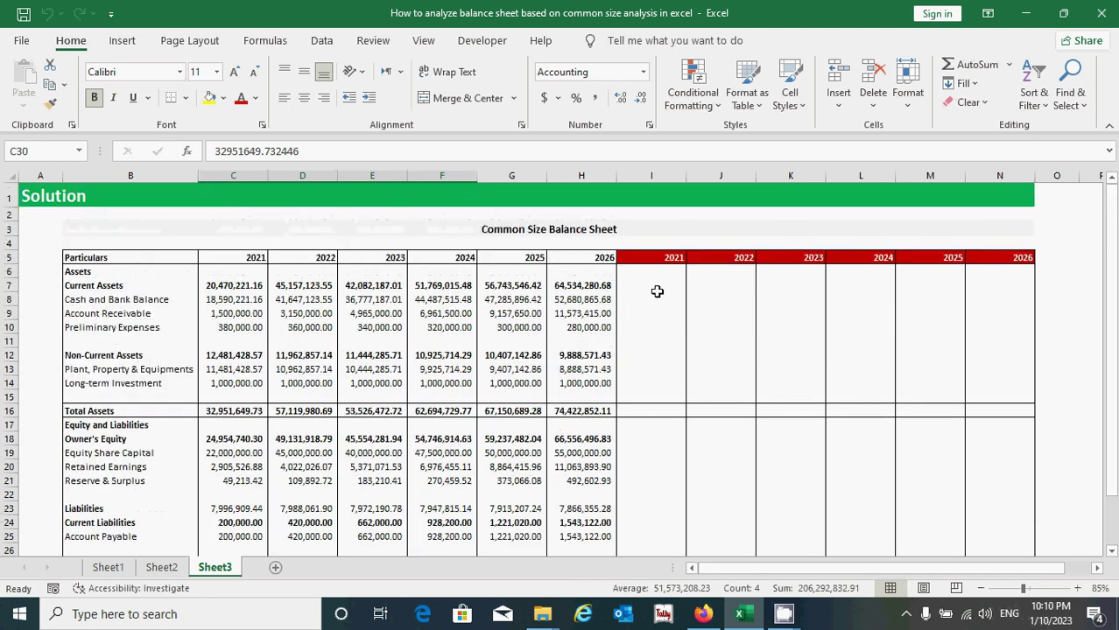
click(657, 291)
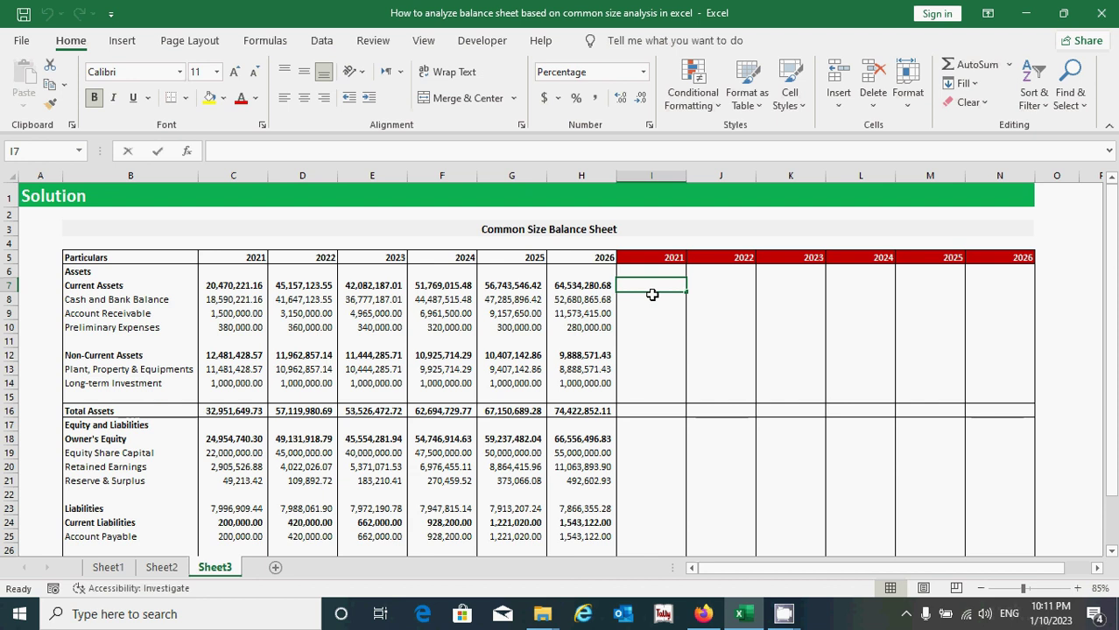
Enter =C7/C$16 in I7 to show 62.12%, then select the I7:N26 area.
text(=)
click(232, 285)
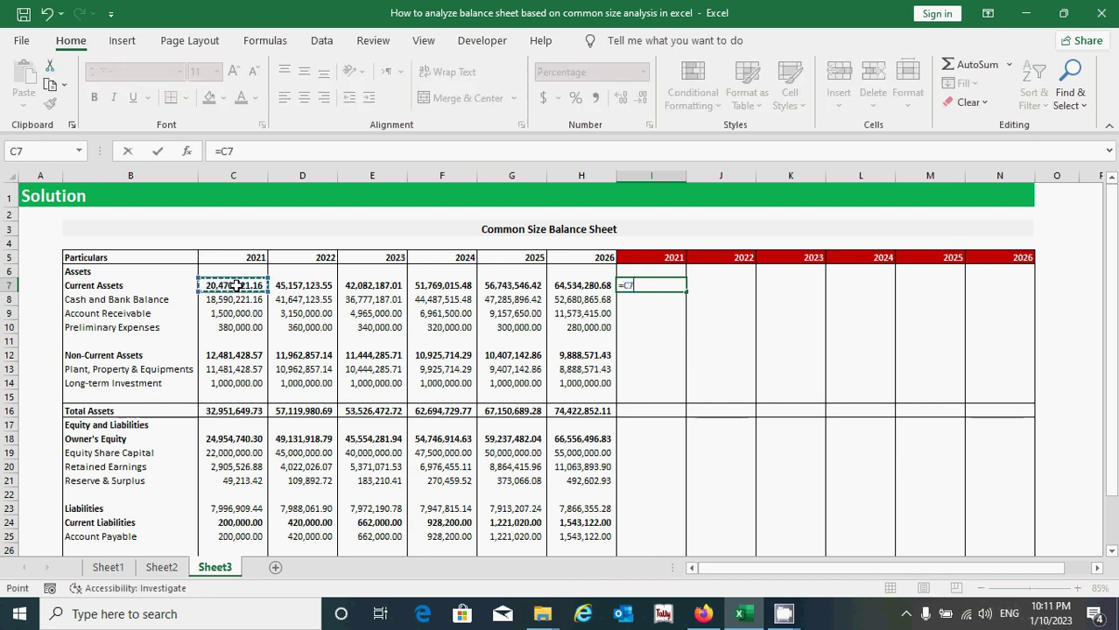
text(/)
click(227, 412)
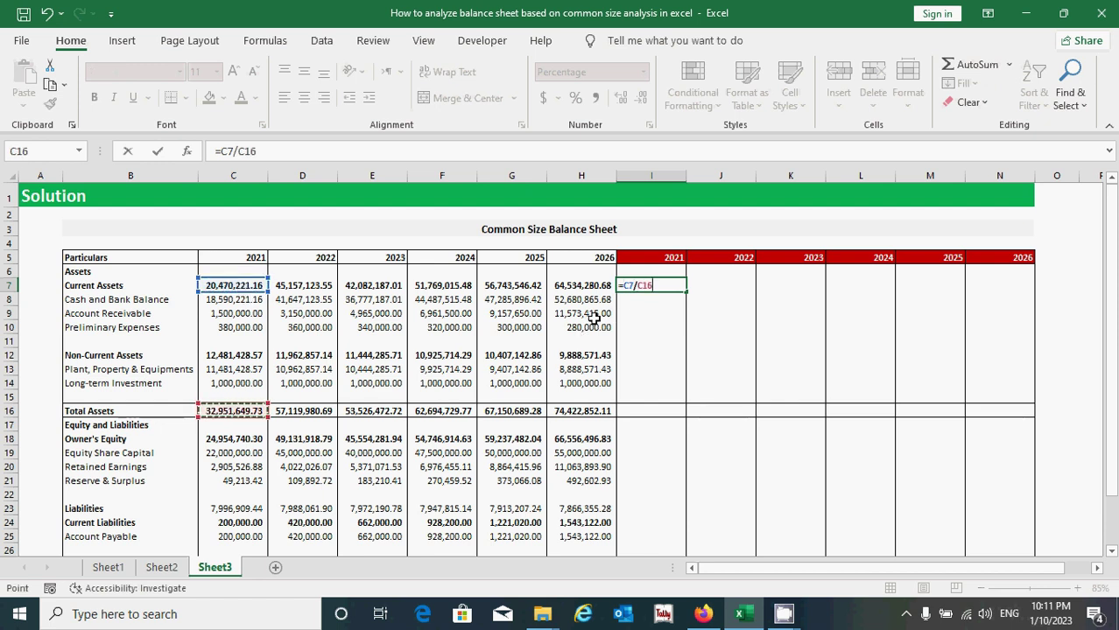
click(647, 287)
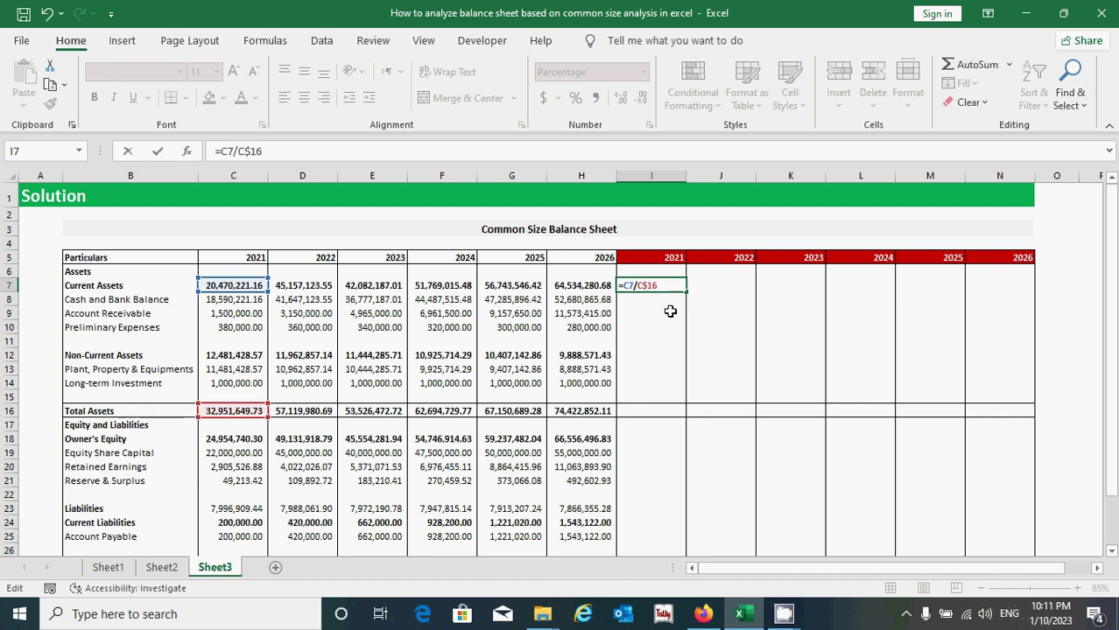
key(Return)
click(670, 287)
drag(656, 286, 999, 520)
scroll(890, 394, up, 2)
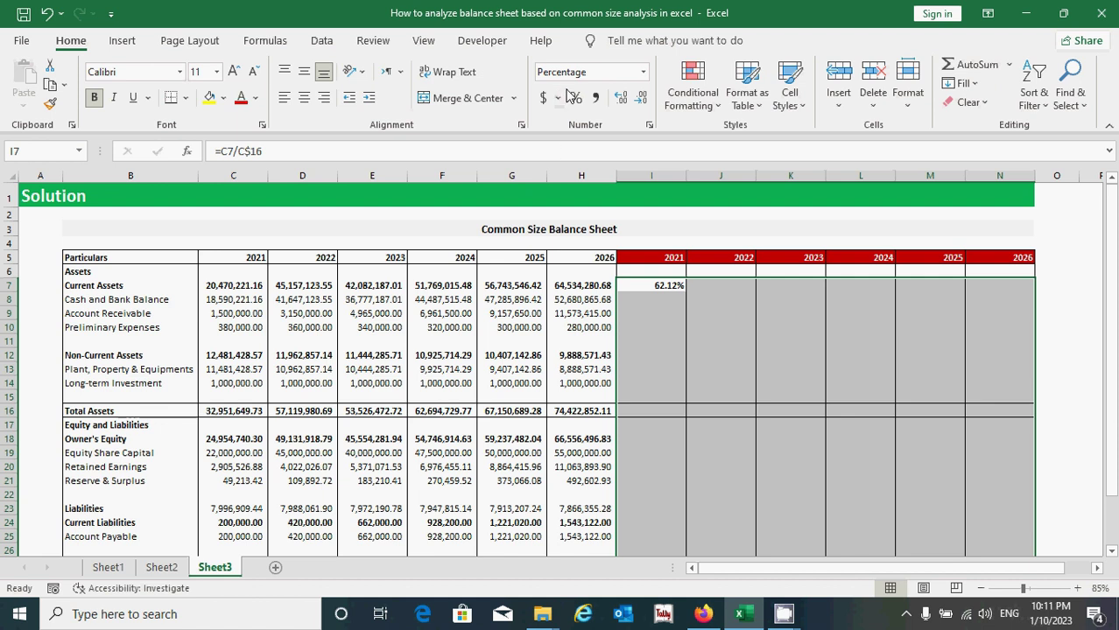
Apply the Percentage number format to I7:N26 and return to I7.
click(644, 73)
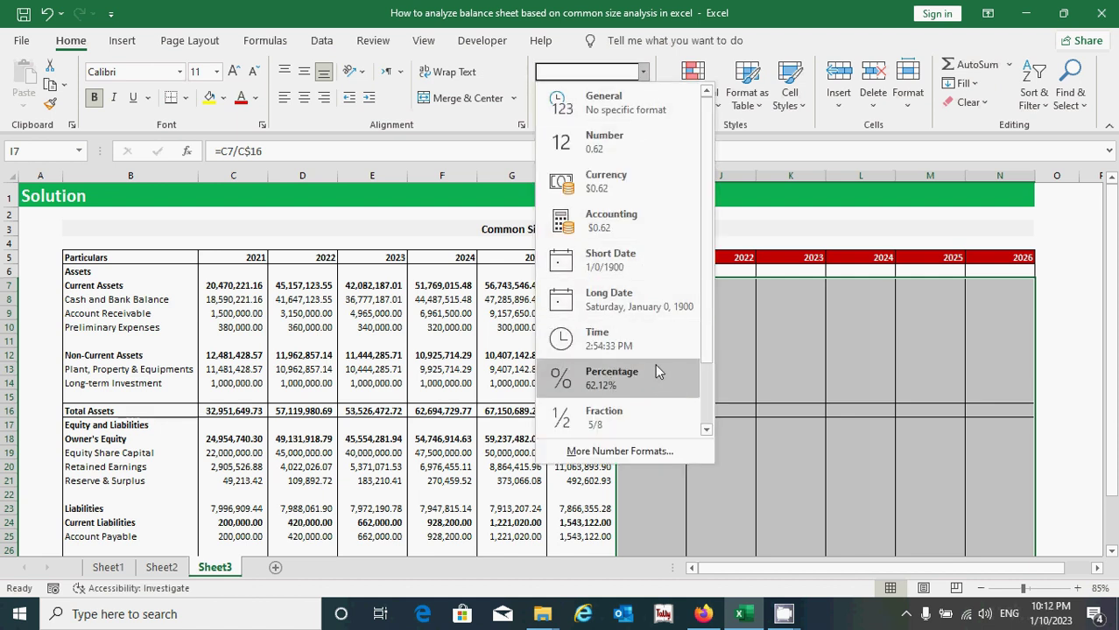
click(672, 386)
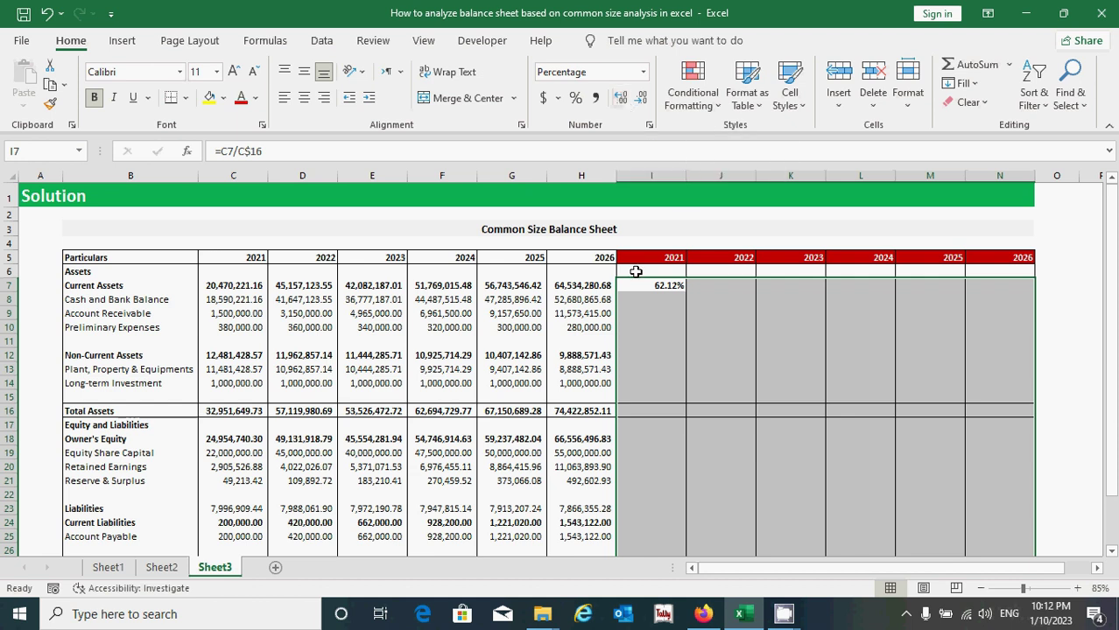
click(734, 327)
click(670, 287)
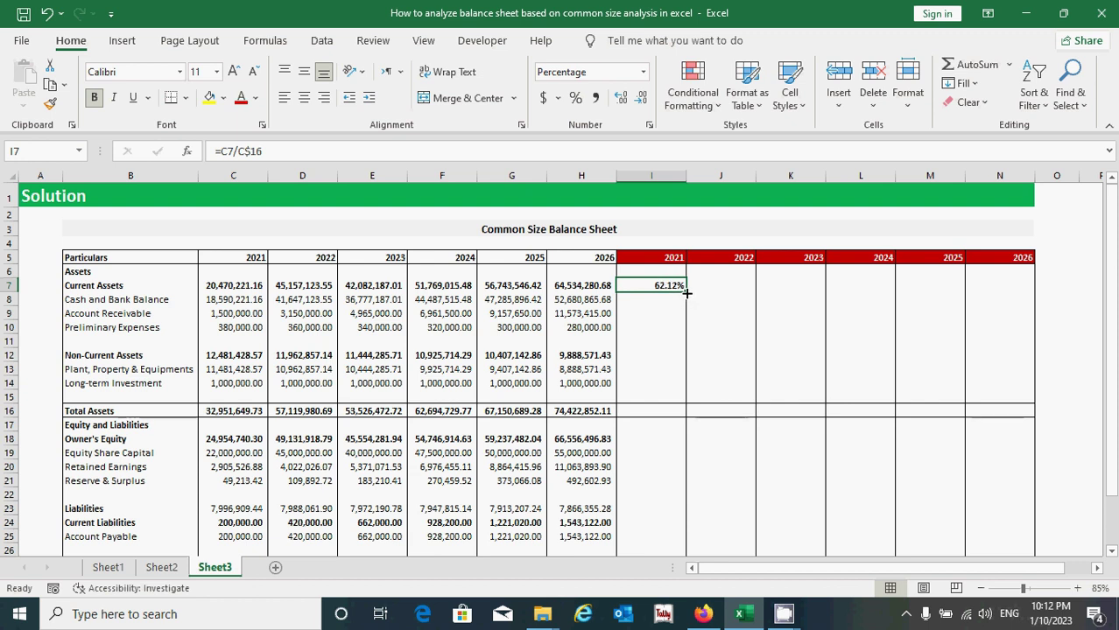
Fill I7's formula across to N7 and down to row 14, then clear spacer row 11.
drag(687, 293, 1013, 291)
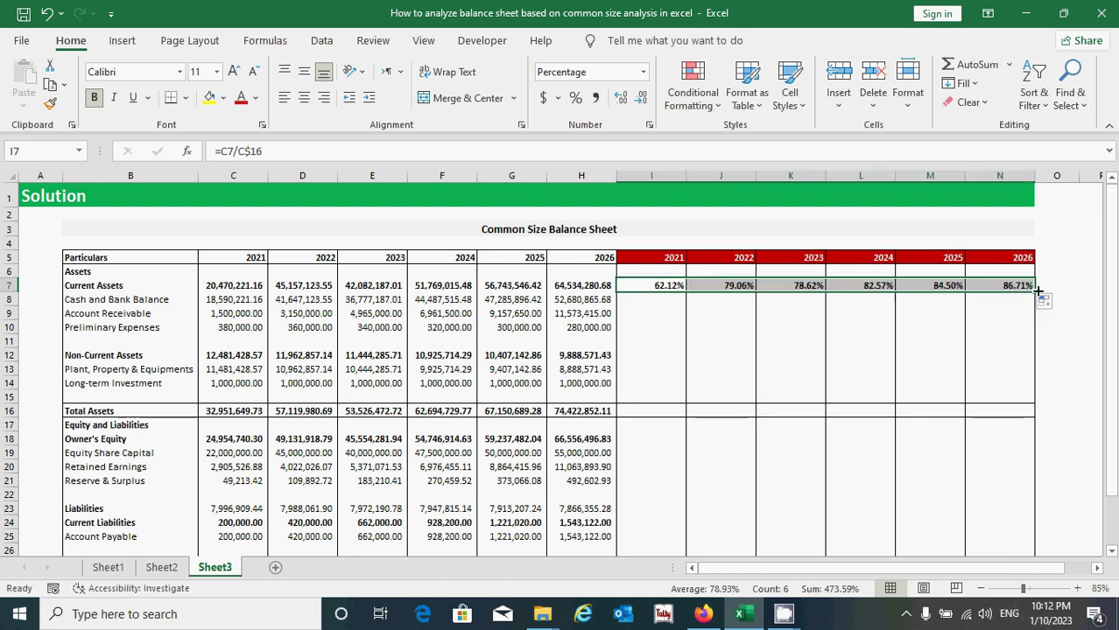
drag(1036, 290, 1032, 392)
click(674, 342)
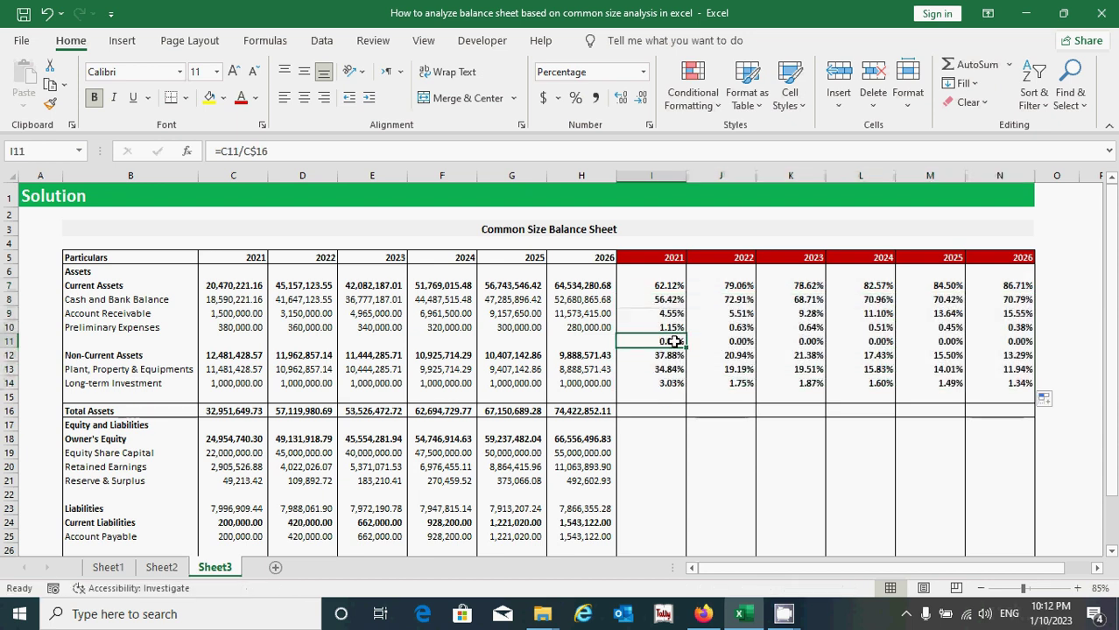
drag(667, 342, 1031, 342)
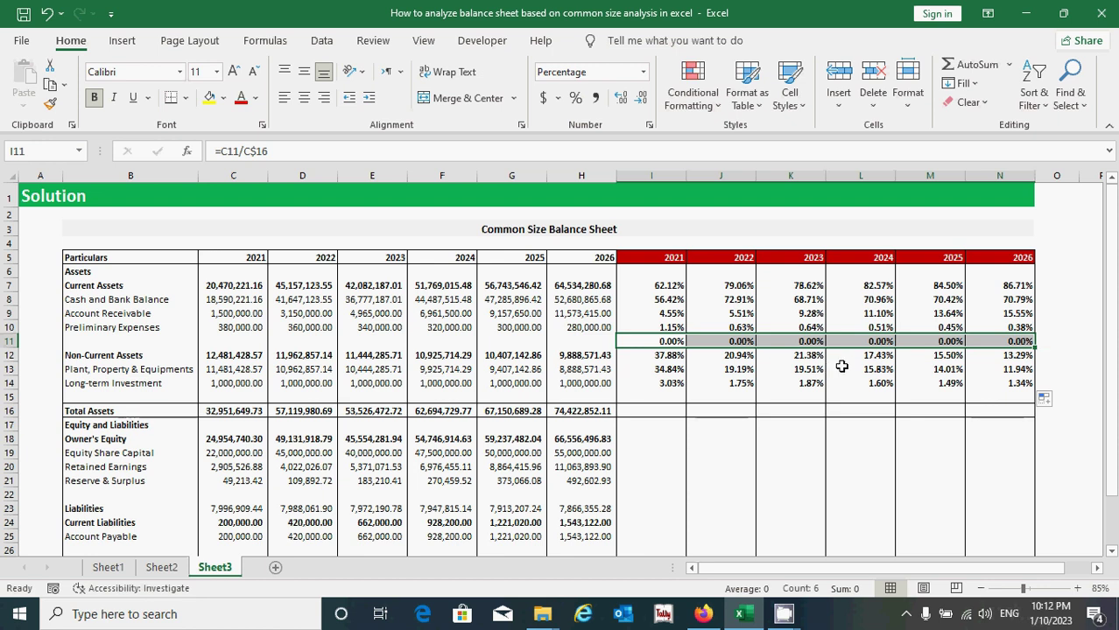
key(Delete)
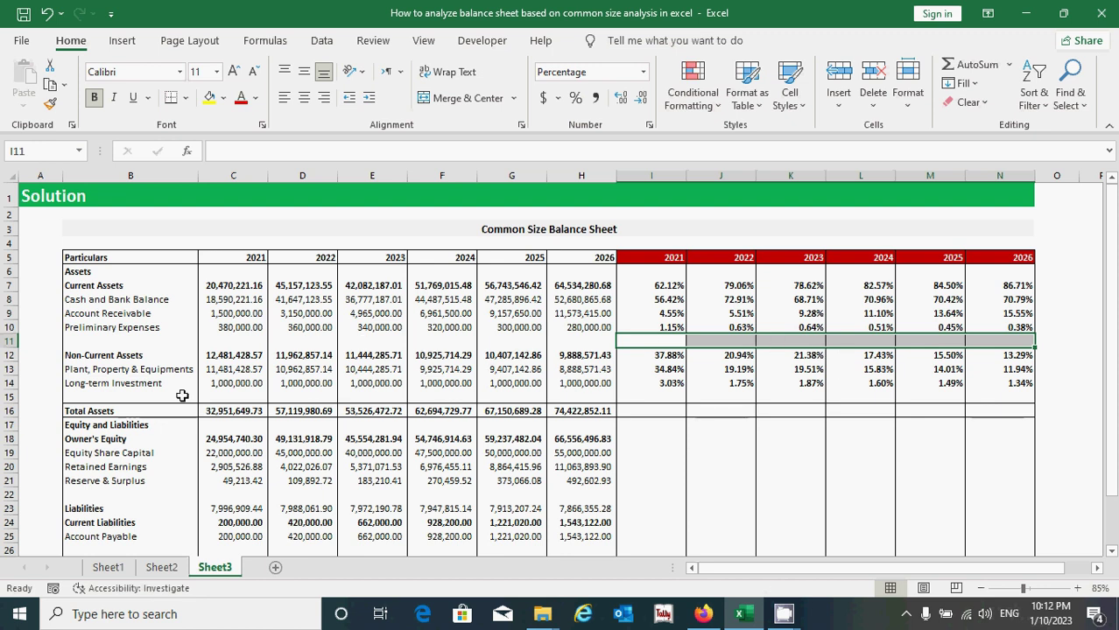
click(131, 342)
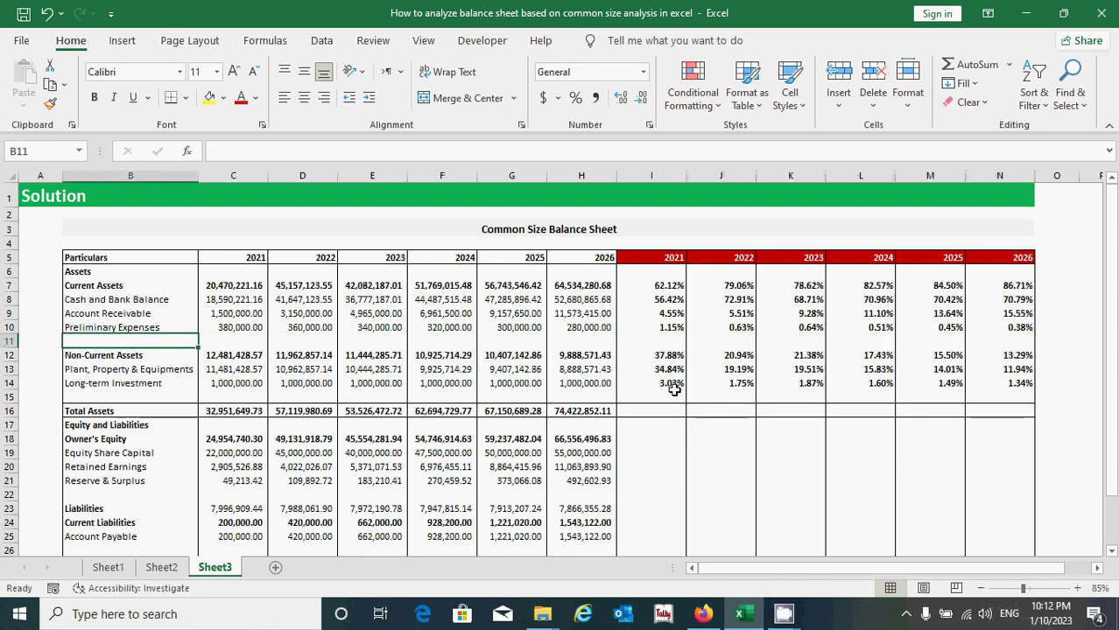
Remove bold from the asset line percentages in I8:N10 and I13:N14.
drag(661, 300, 985, 328)
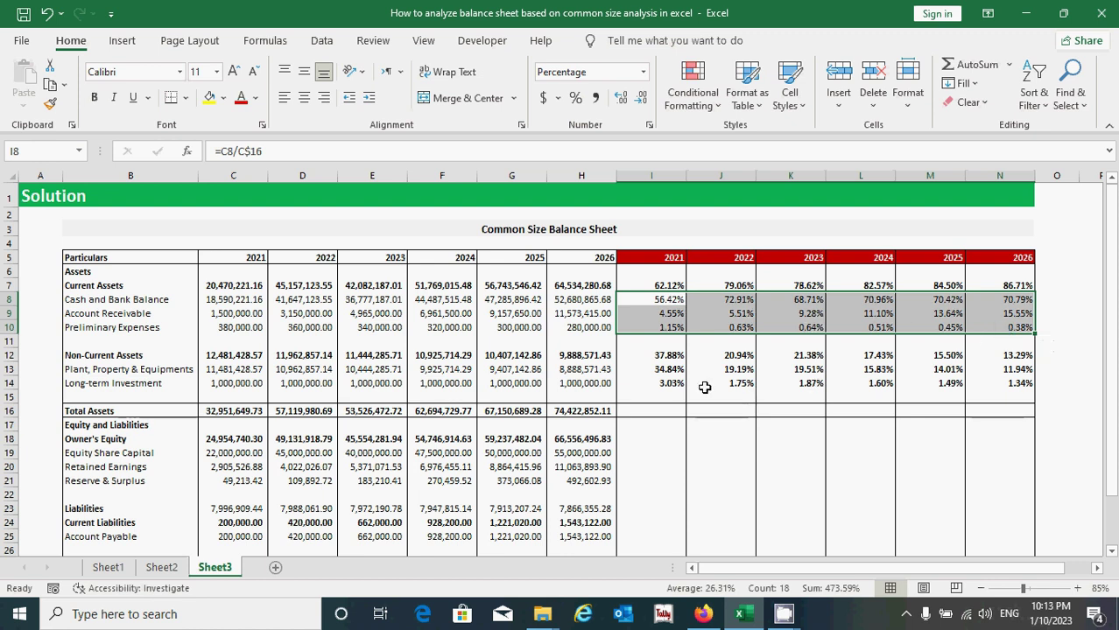
drag(661, 371, 998, 383)
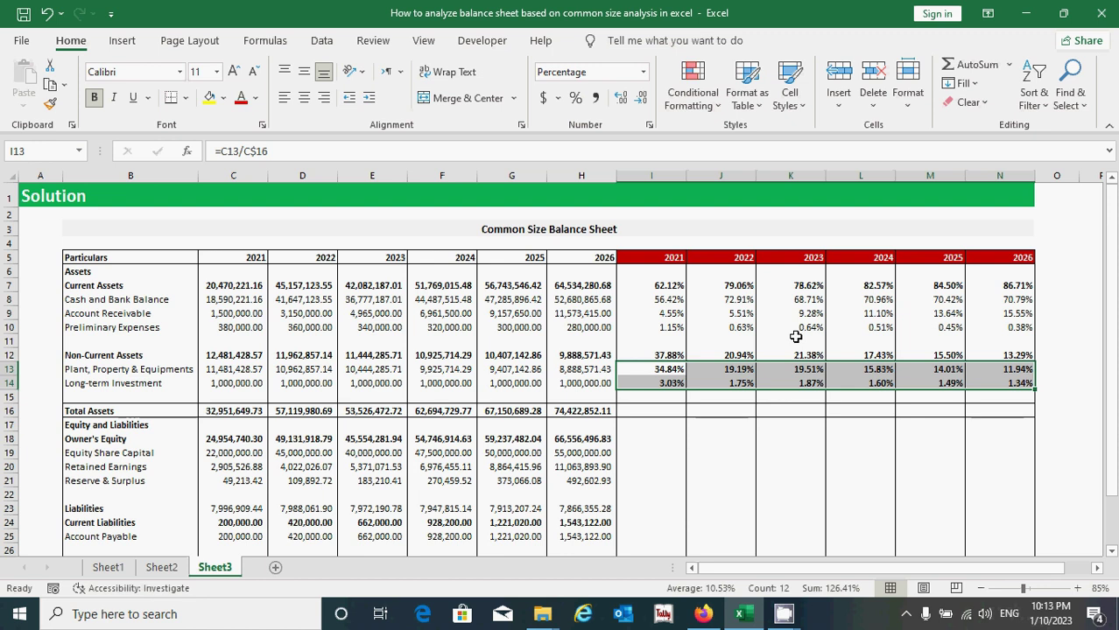
key(ctrl+b)
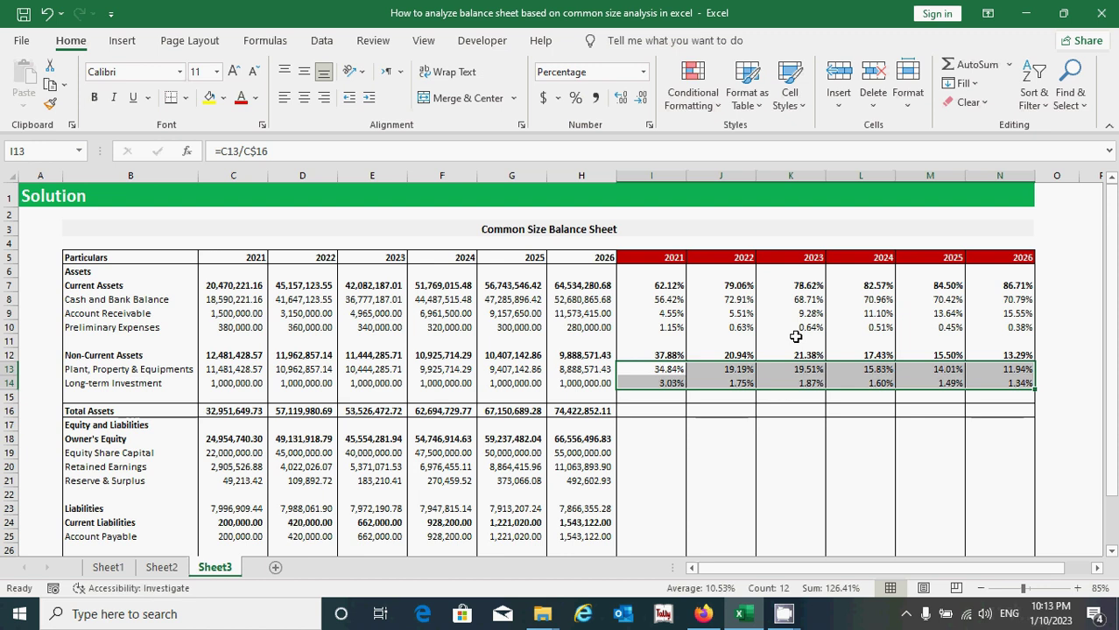
click(664, 408)
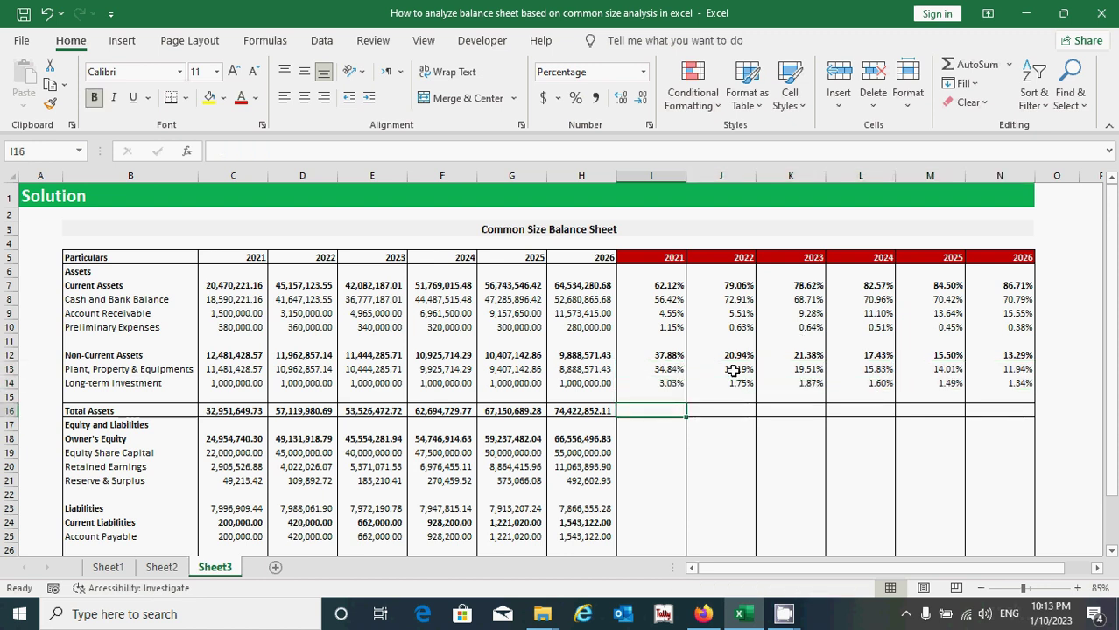
drag(657, 382, 990, 382)
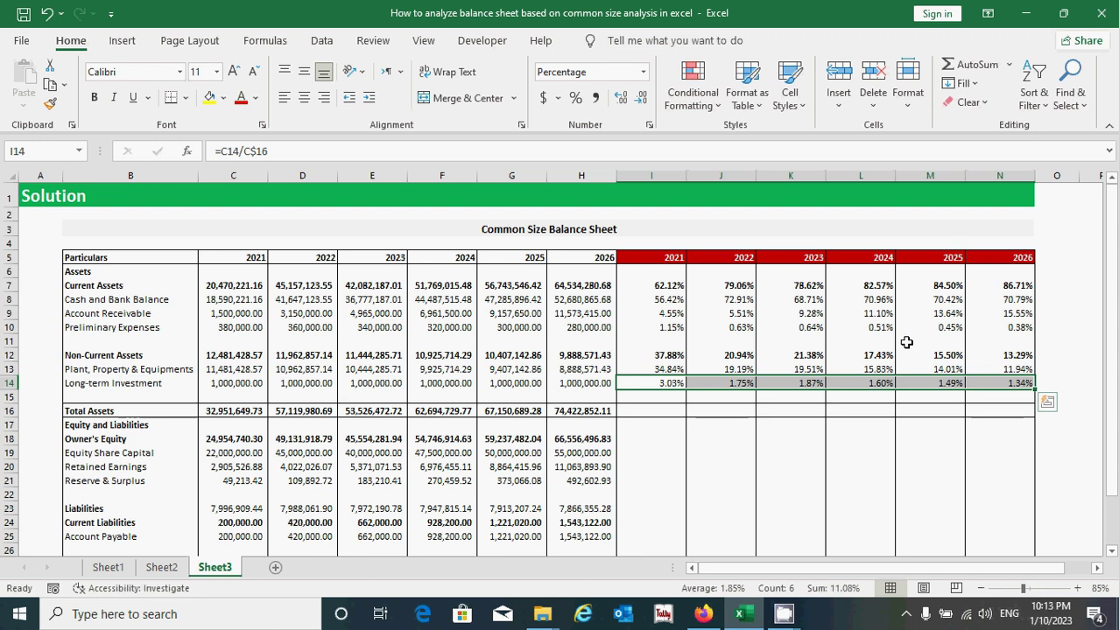
Paste the row 14 percentage formulas into Total Assets I16:N16, showing 100.00% each year.
key(ctrl+c)
click(680, 408)
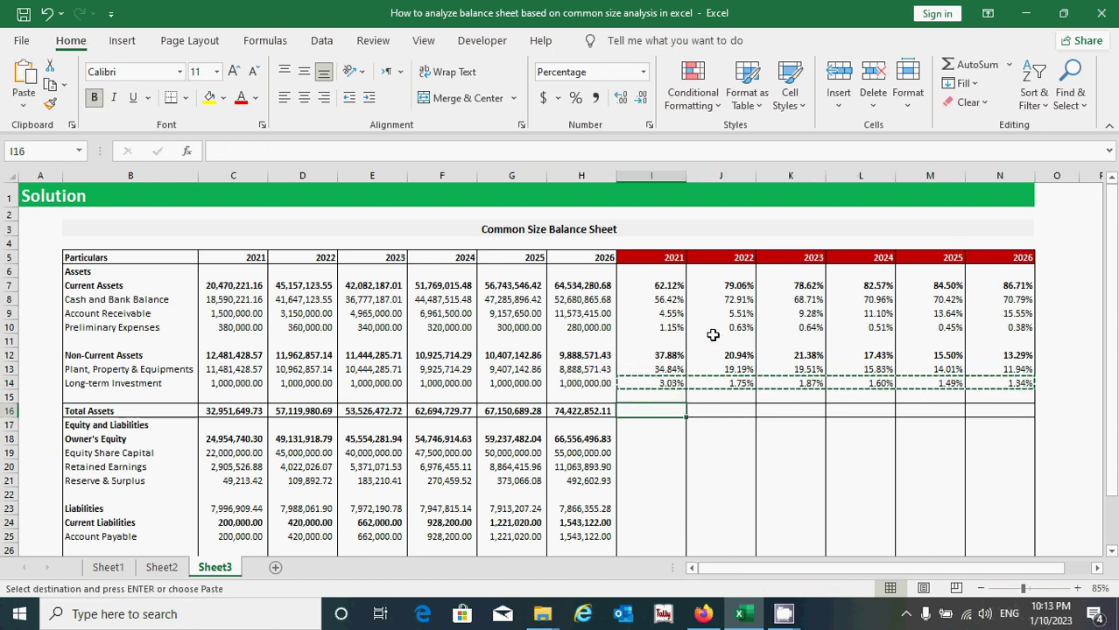
key(ctrl+v)
click(656, 412)
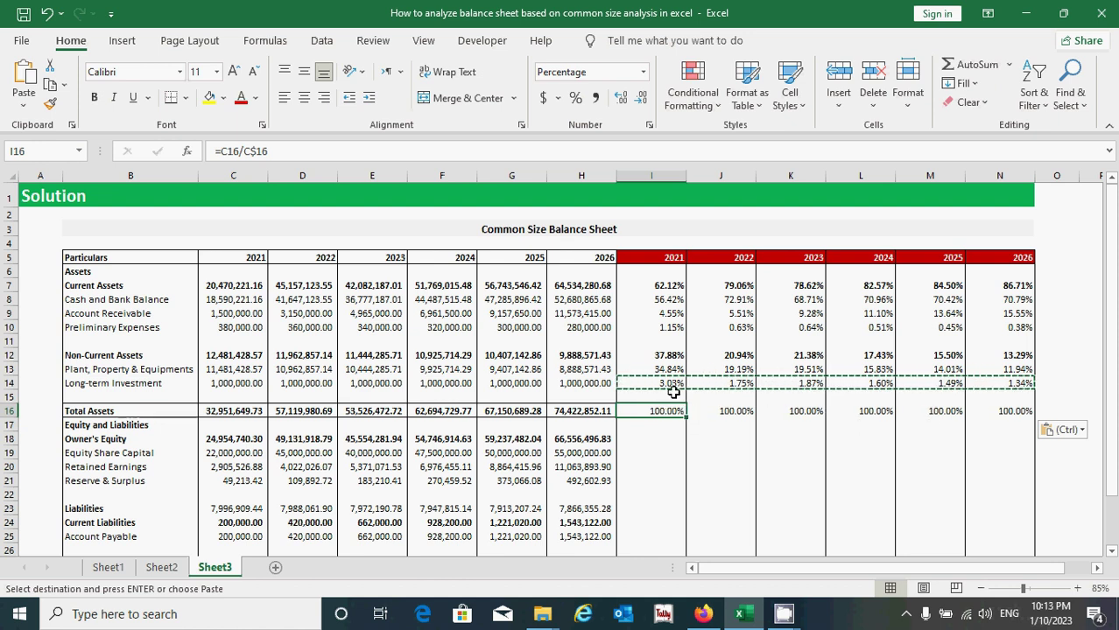
drag(669, 412, 1005, 414)
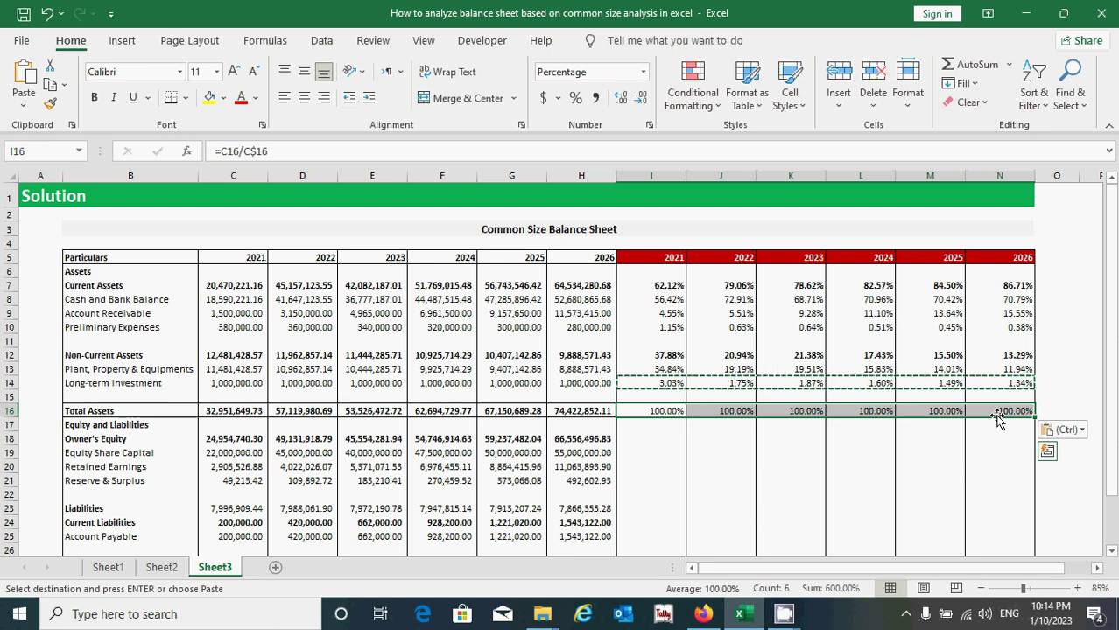
key(Escape)
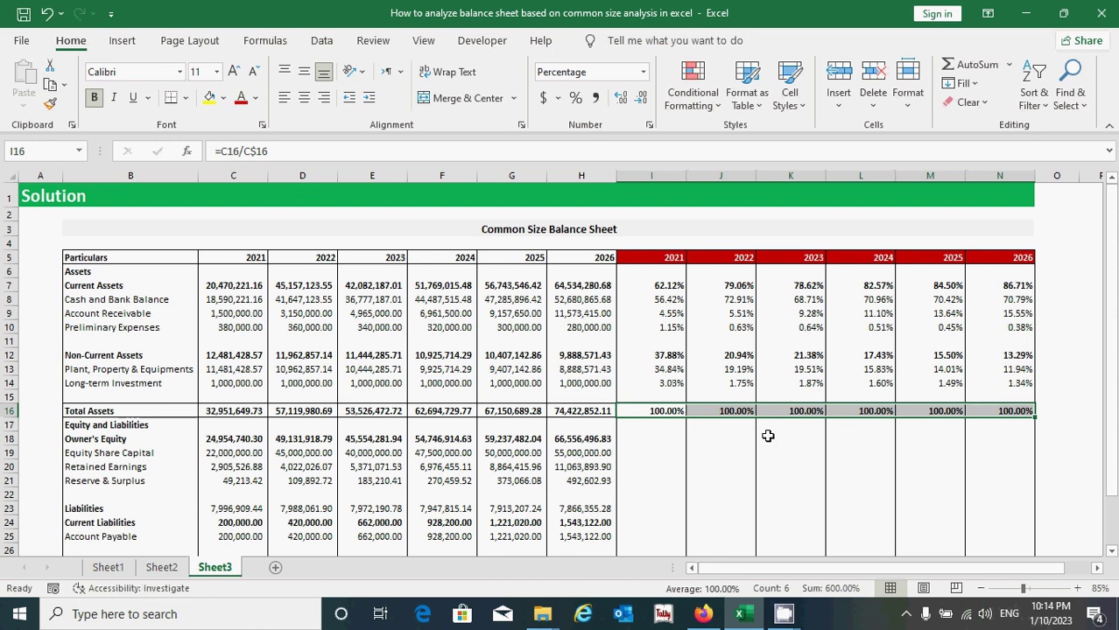
key(alt)
key(alt)
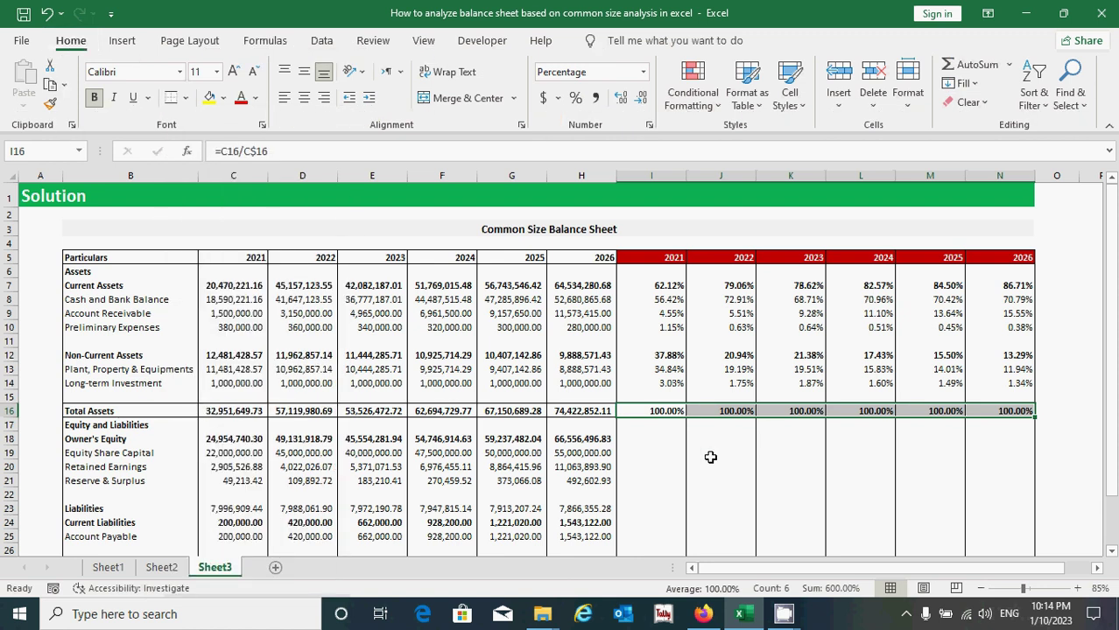
click(726, 450)
scroll(792, 415, down, 2)
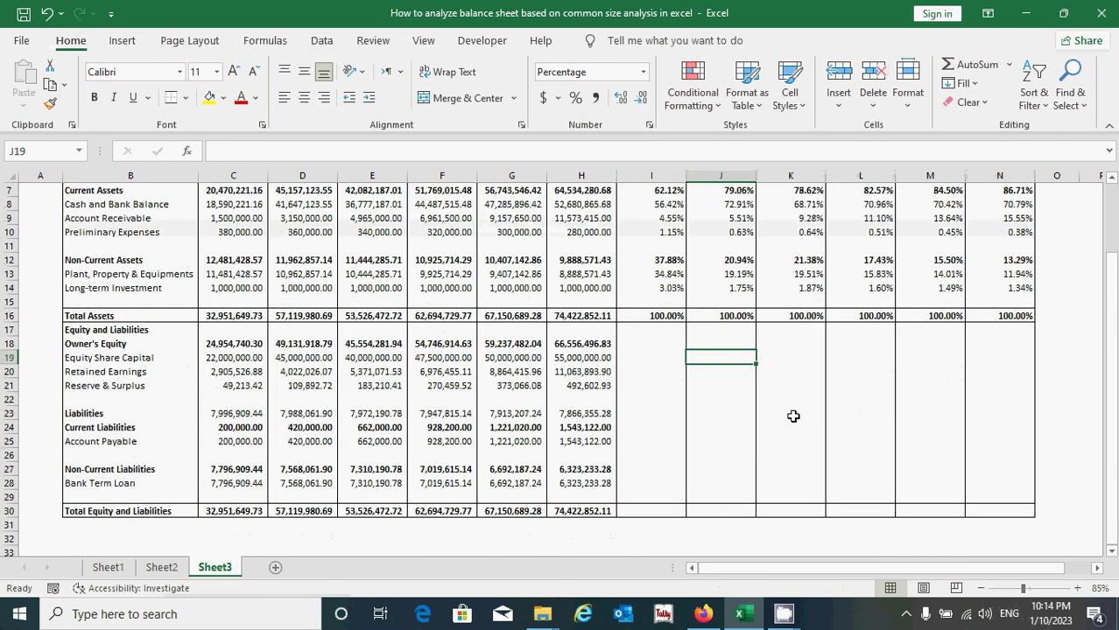
click(648, 347)
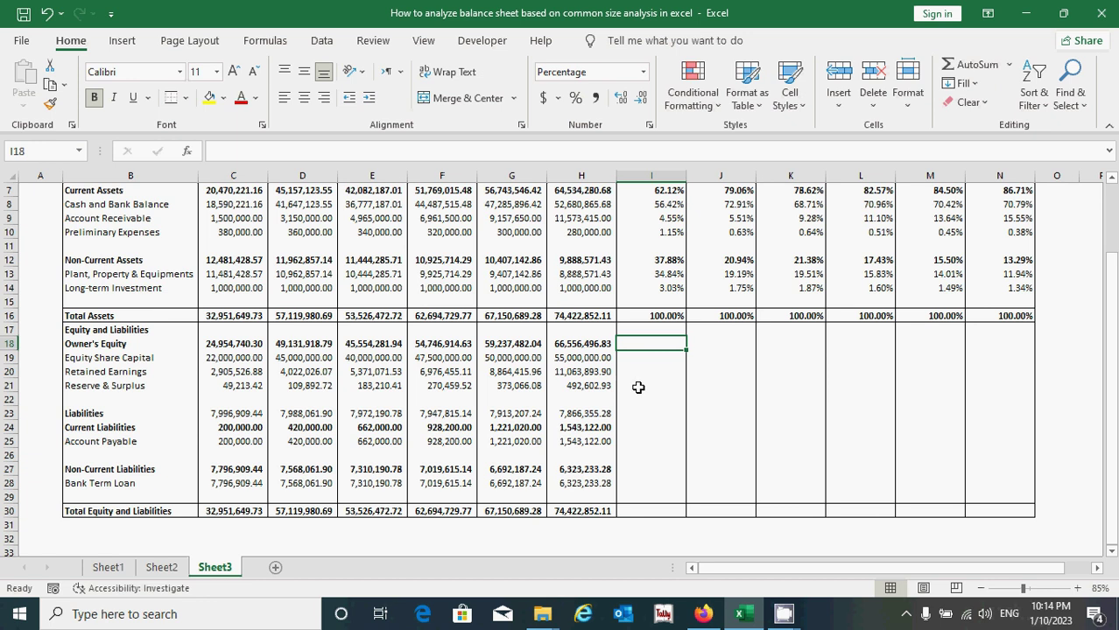
Copy the asset percentage formulas I7:N14 into the equity and liability rows starting at I18.
scroll(638, 387, up, 2)
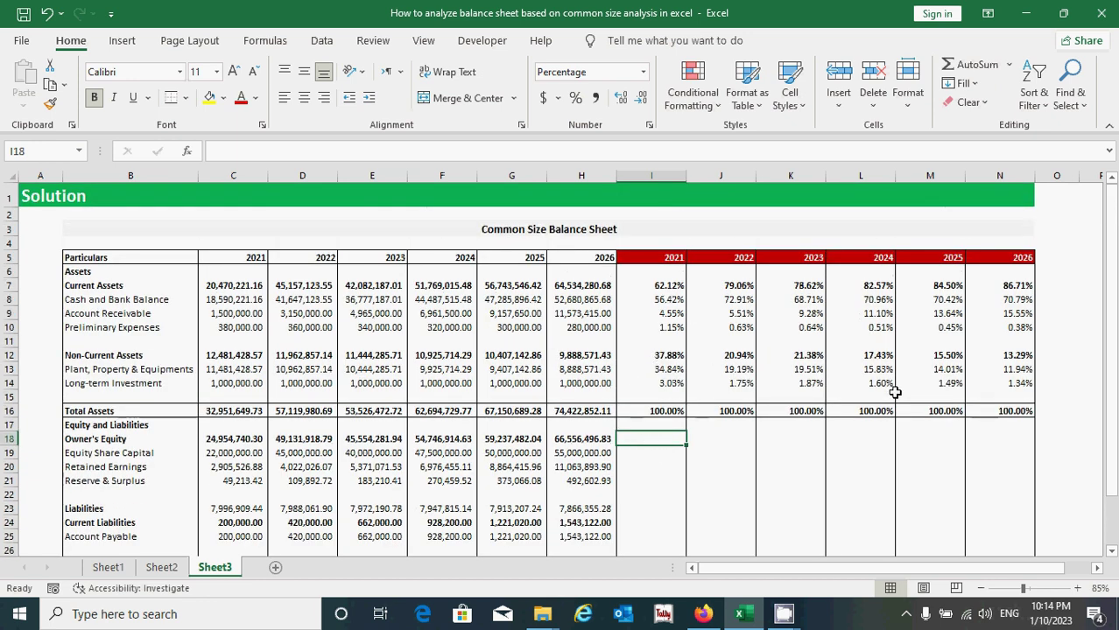
click(649, 285)
drag(650, 285, 968, 385)
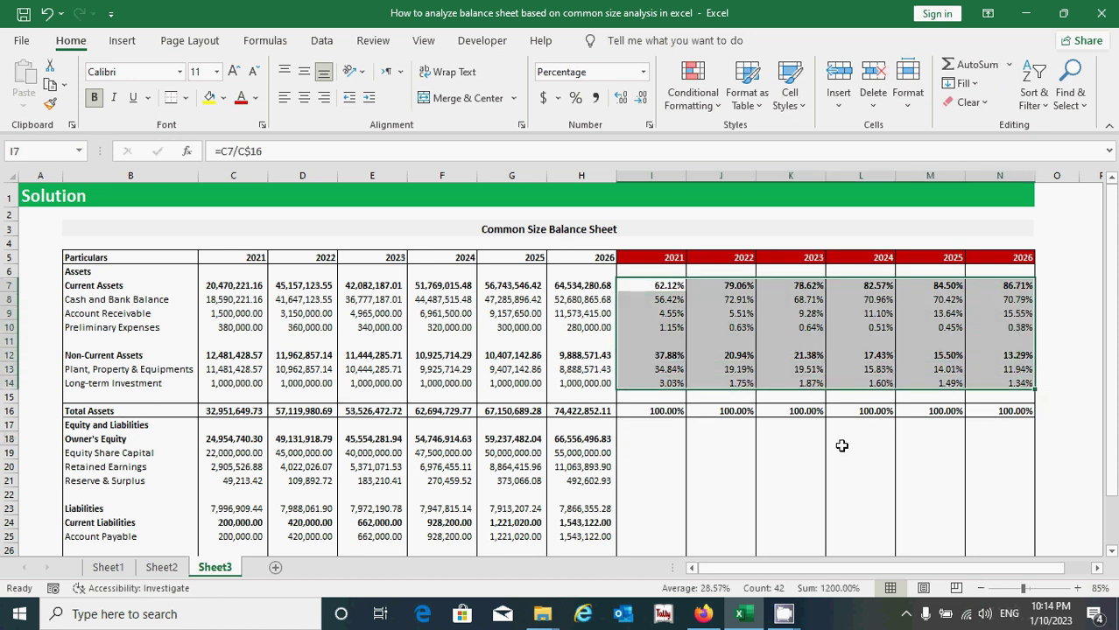
key(ctrl+c)
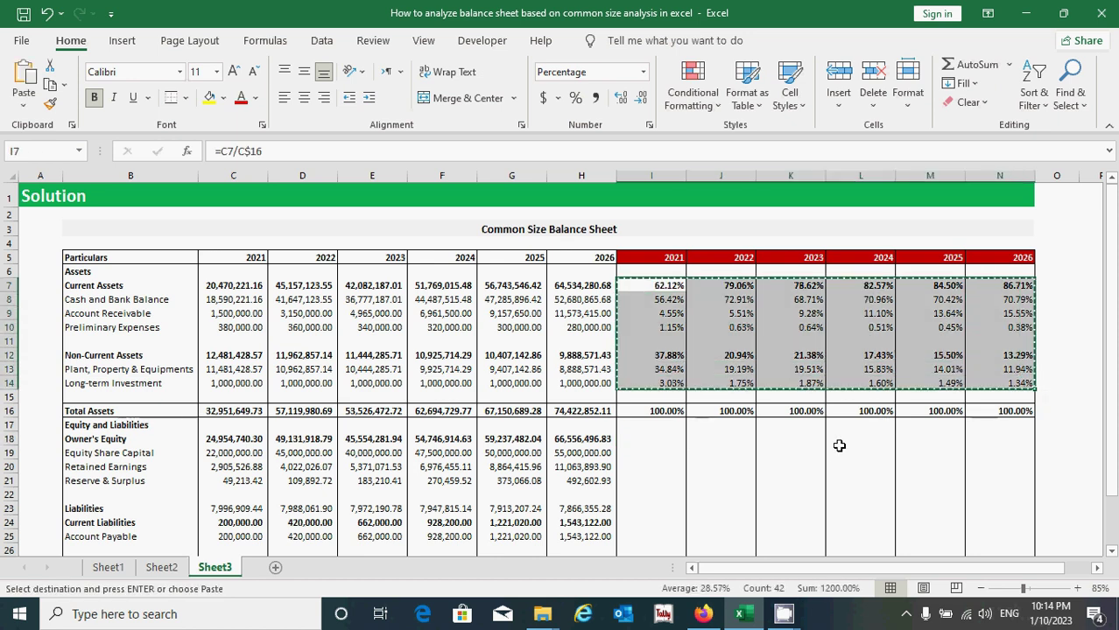
click(651, 440)
scroll(761, 417, down, 1)
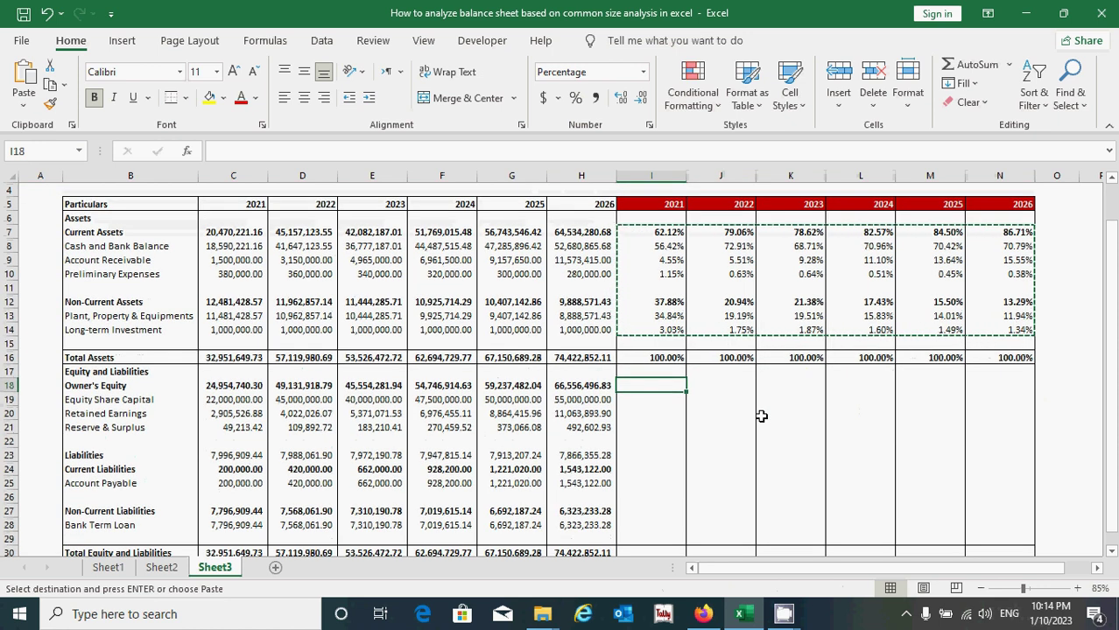
key(ctrl+v)
Change I18's formula to =C18/C$30 so Owner's Equity 2021 shows 75.73%.
click(661, 387)
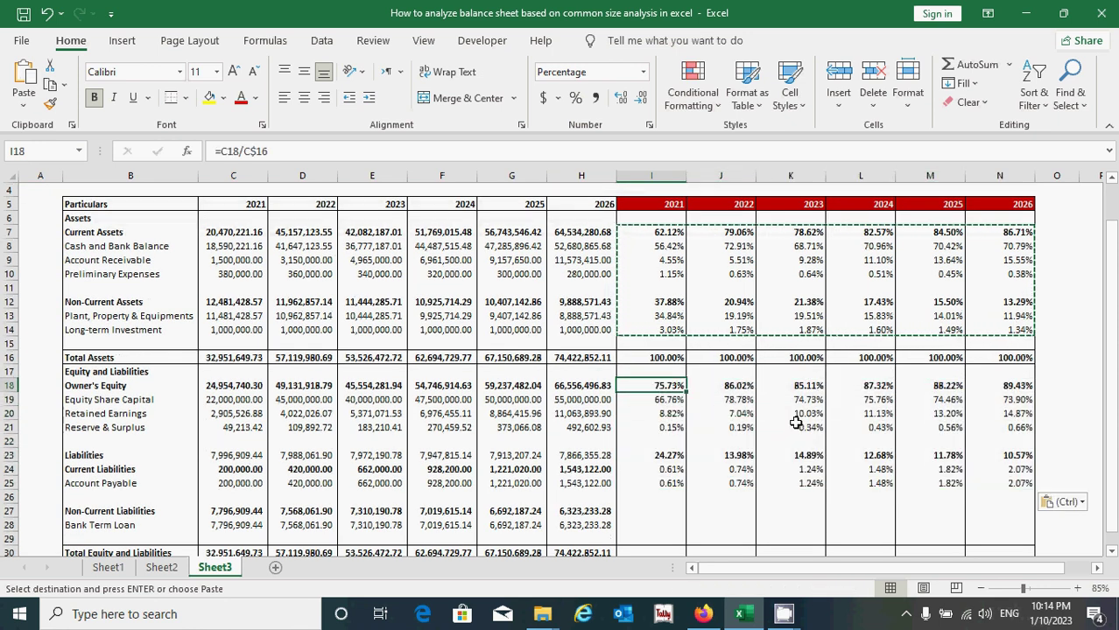
click(284, 151)
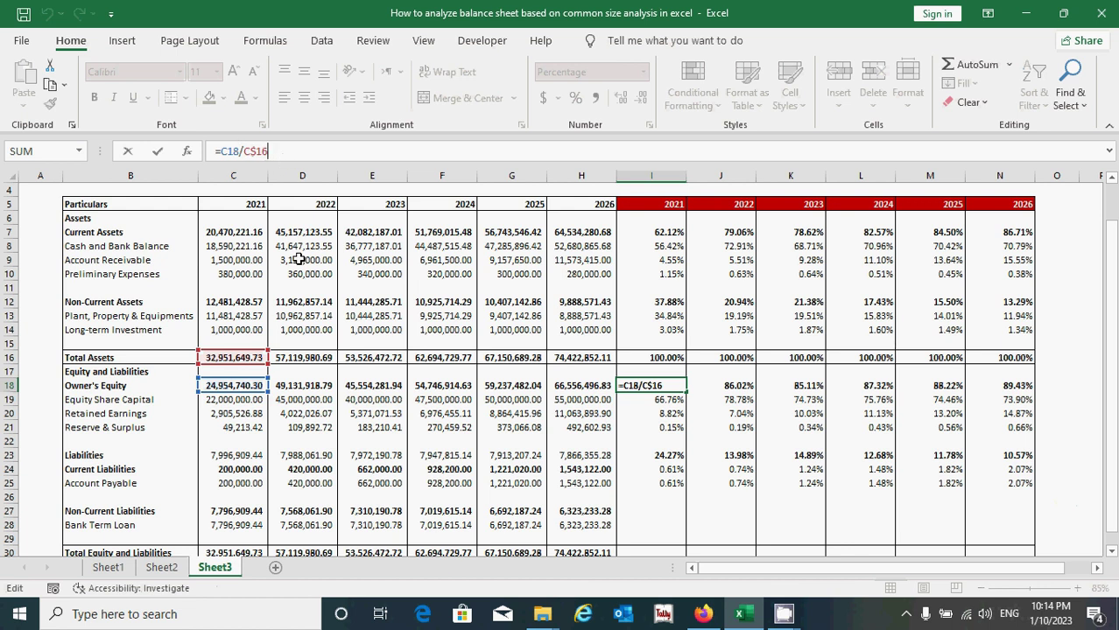
scroll(298, 450, down, 2)
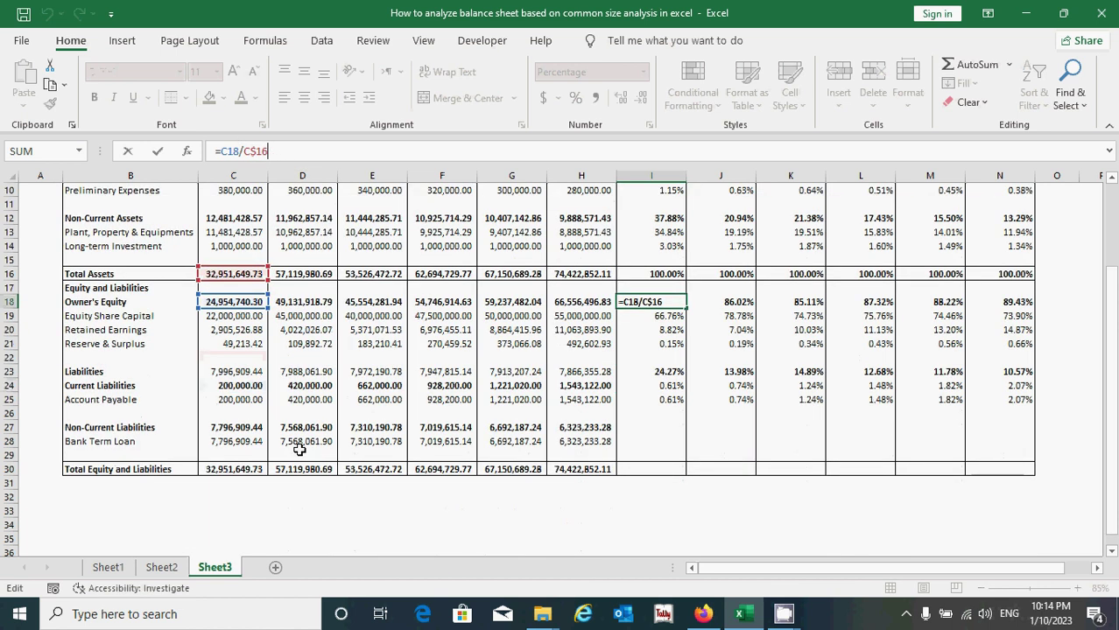
scroll(283, 385, up, 2)
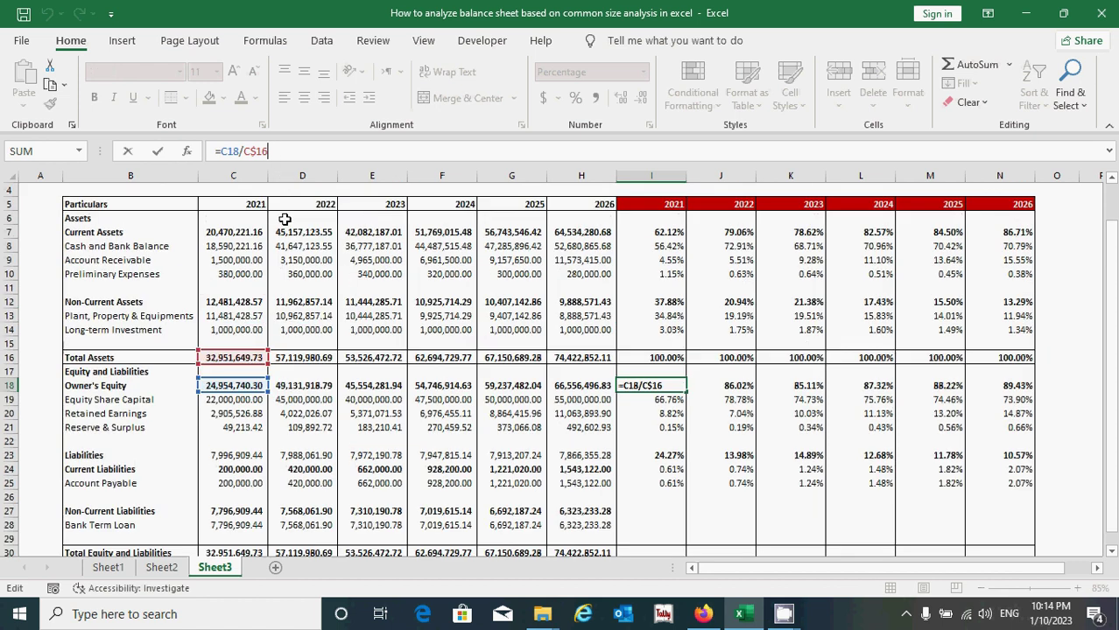
scroll(279, 324, down, 1)
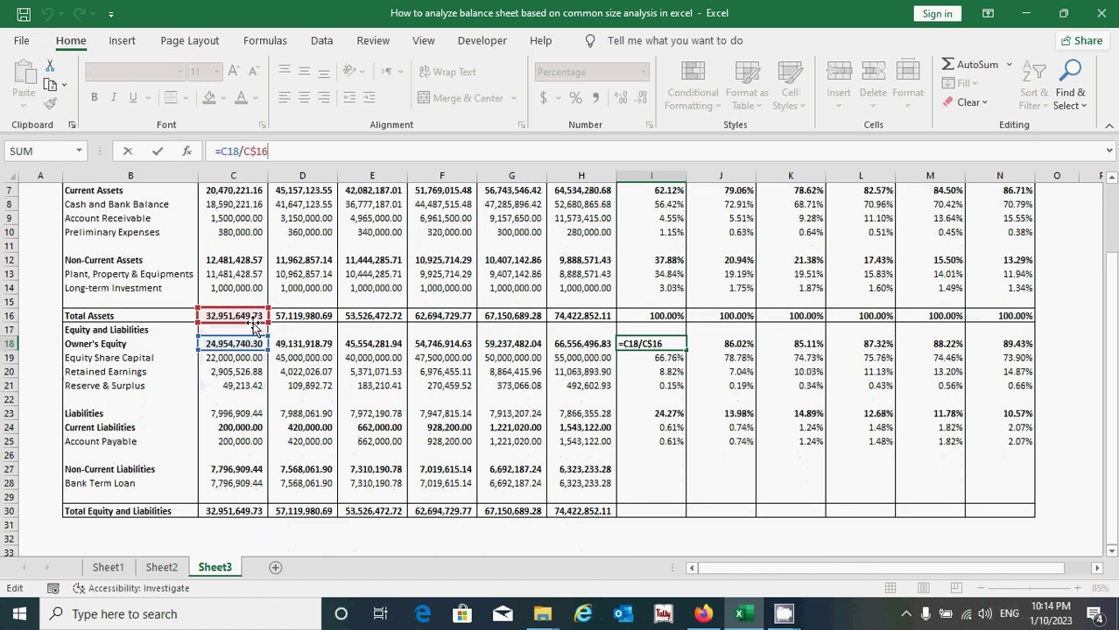
drag(254, 324, 260, 518)
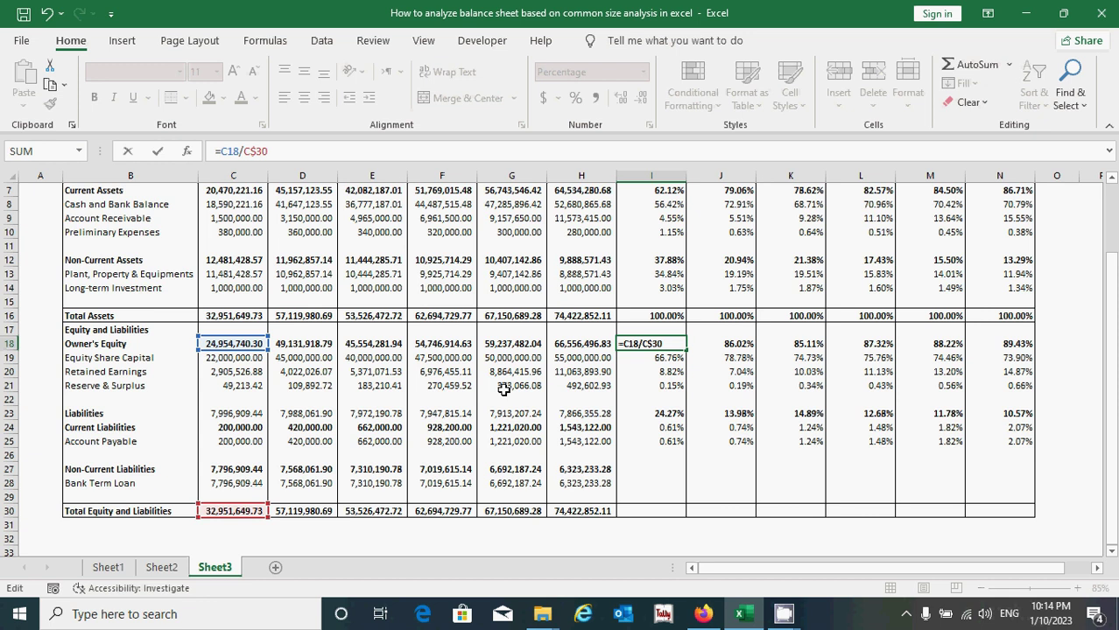
key(ctrl+Return)
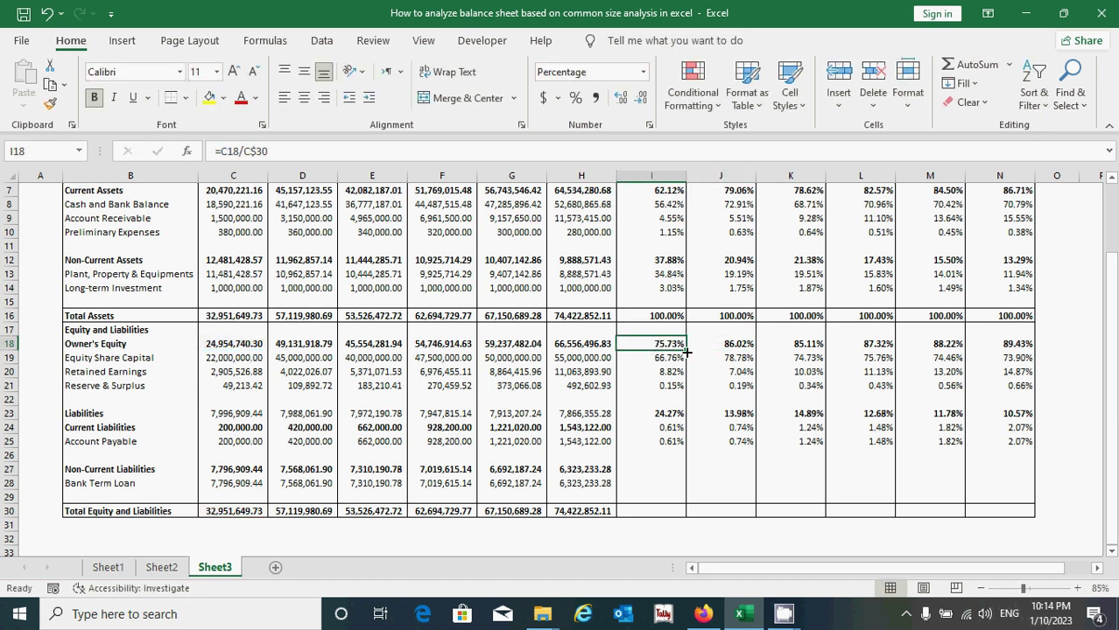
Fill the corrected I18 formula through the equity and liability rows, clearing zeros in rows 22 and 26.
drag(689, 348, 1048, 490)
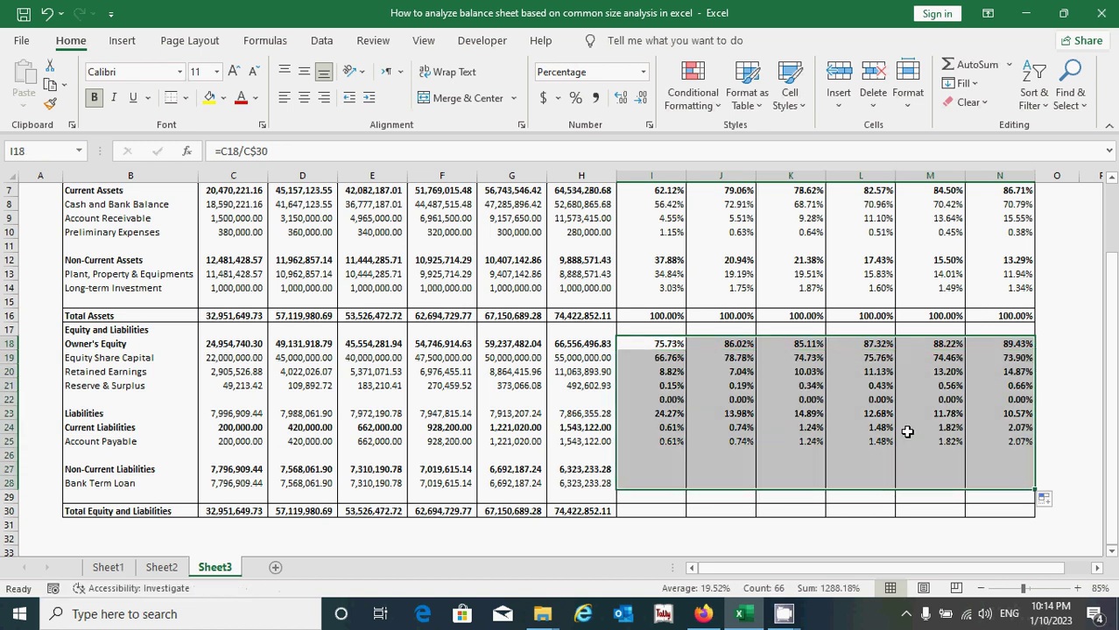
click(765, 415)
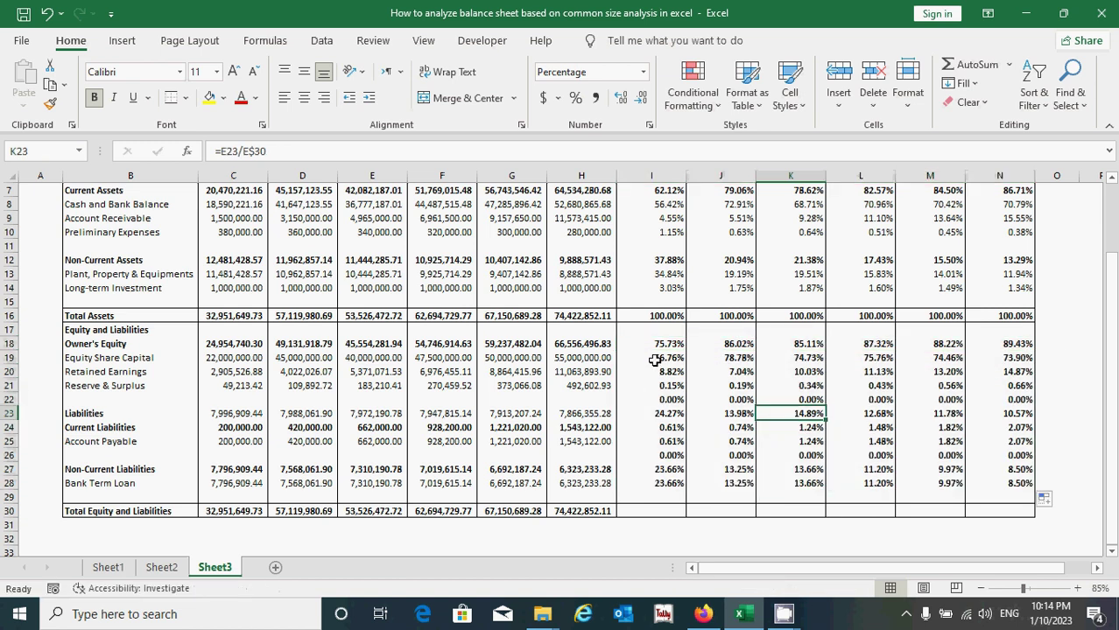
click(677, 402)
drag(677, 402, 979, 399)
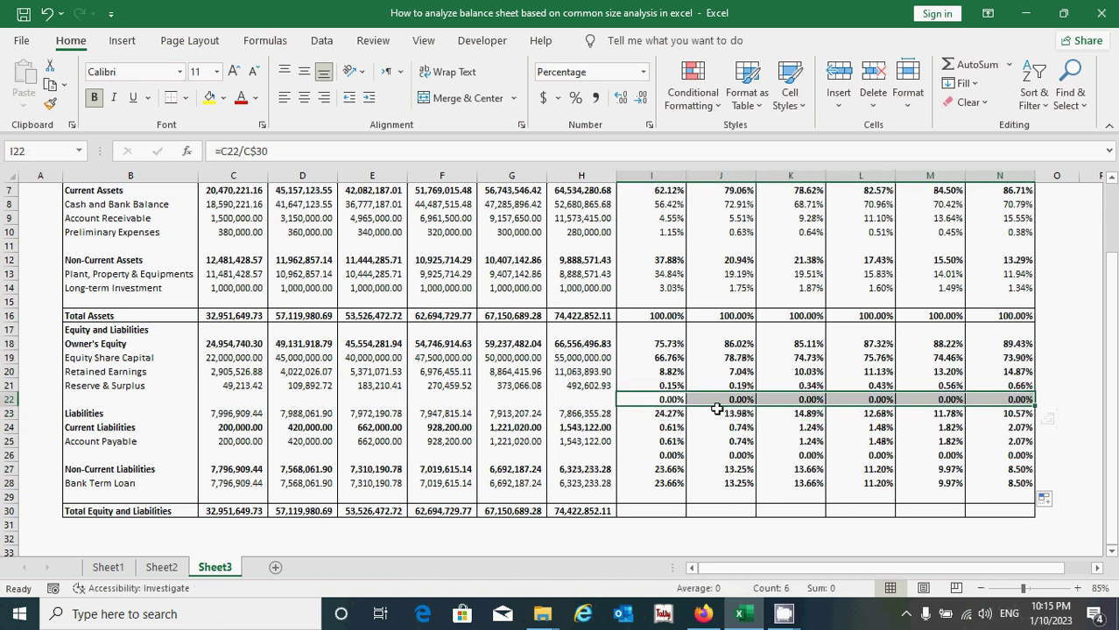
drag(665, 457, 984, 453)
key(Delete)
click(172, 412)
click(120, 455)
click(127, 405)
click(107, 454)
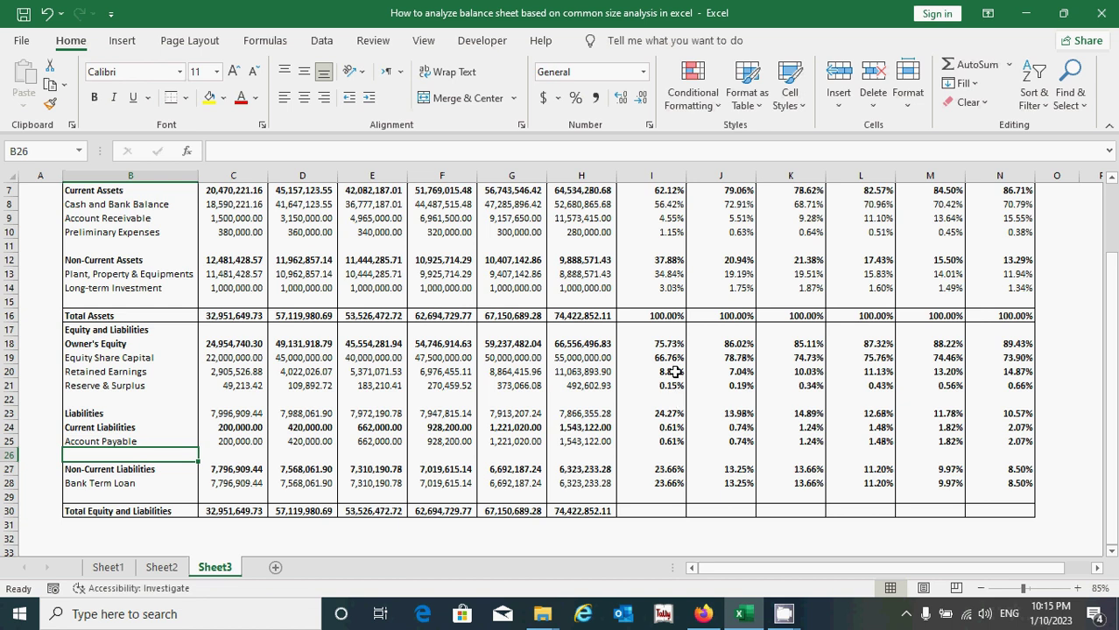
Review the equity, Account Payable and Bank Term Loan percentages and the I25 formula.
drag(673, 359, 769, 383)
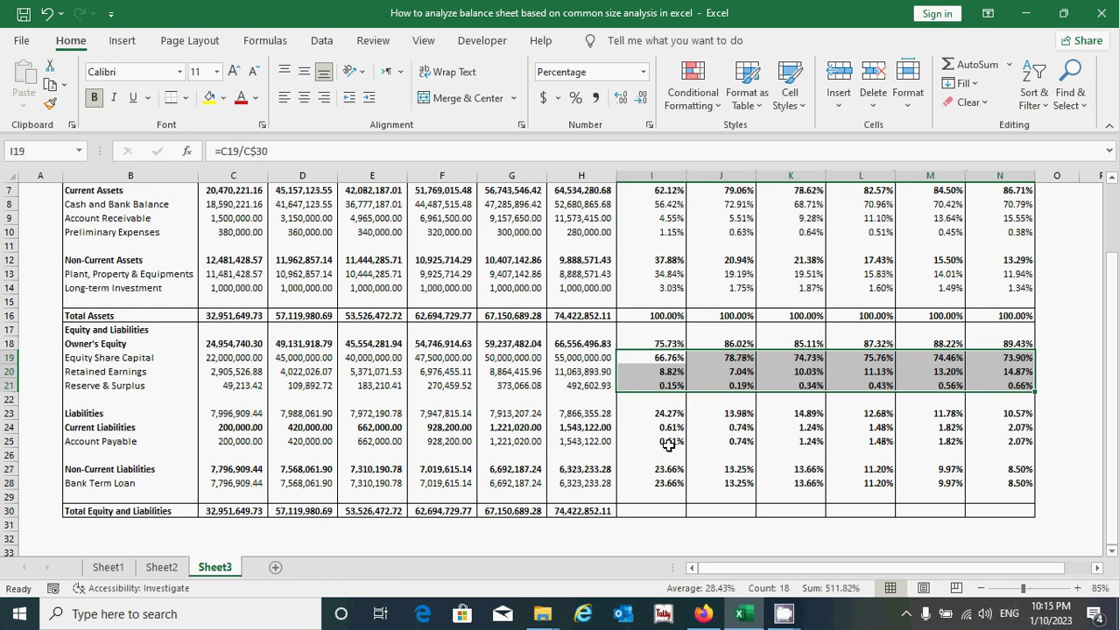
drag(668, 445, 1029, 443)
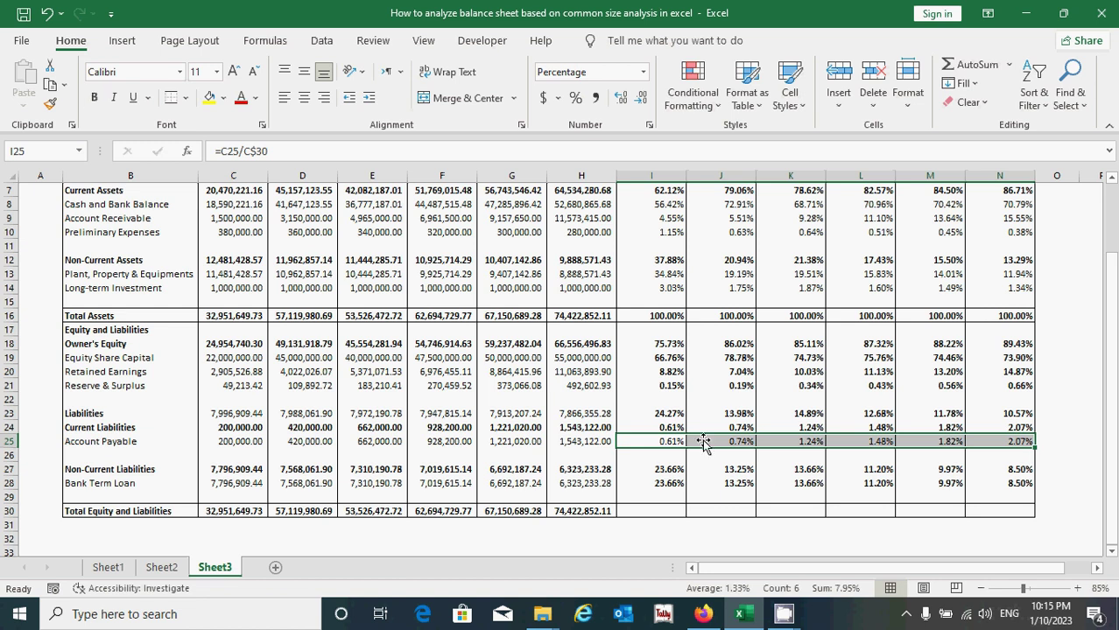
drag(665, 484, 993, 484)
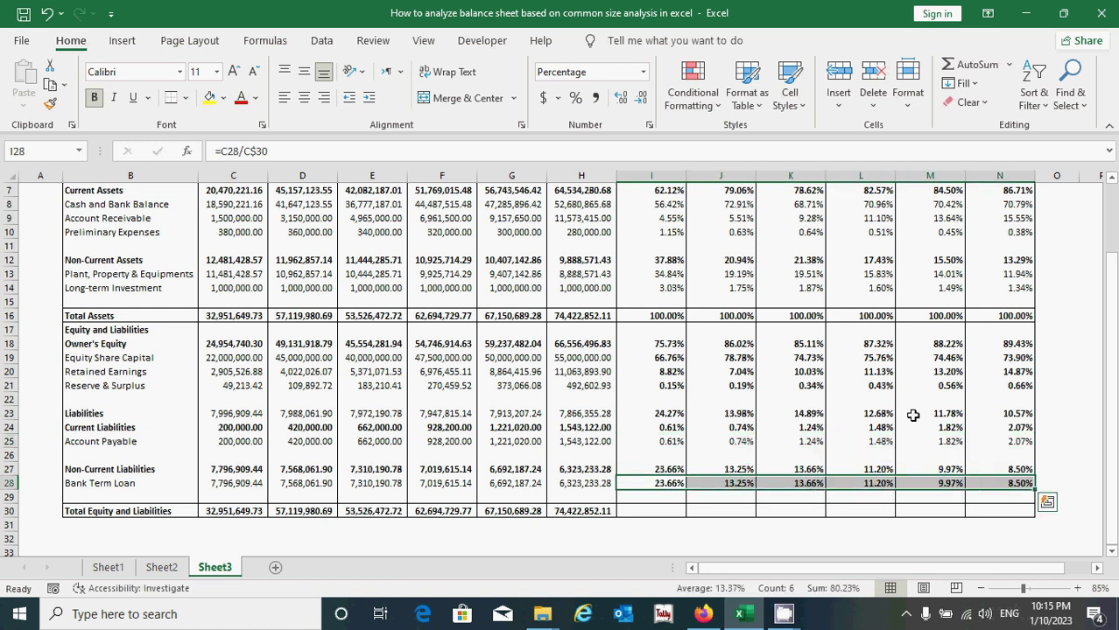
click(683, 442)
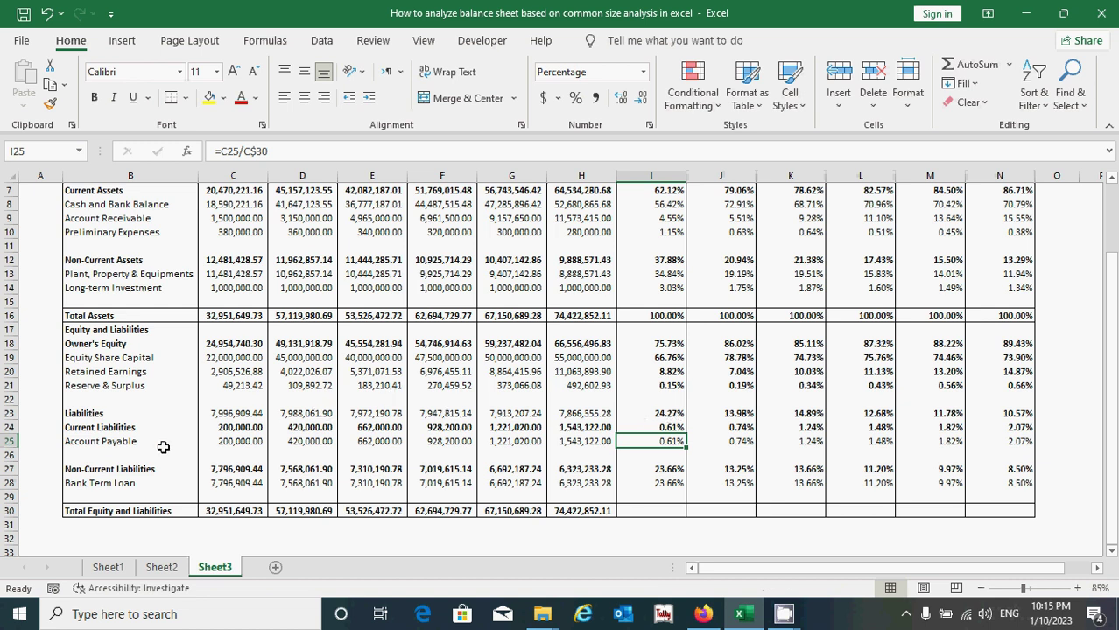
Make the Liabilities amounts for 2021–2026 in C23:H23 bold.
drag(238, 413, 600, 414)
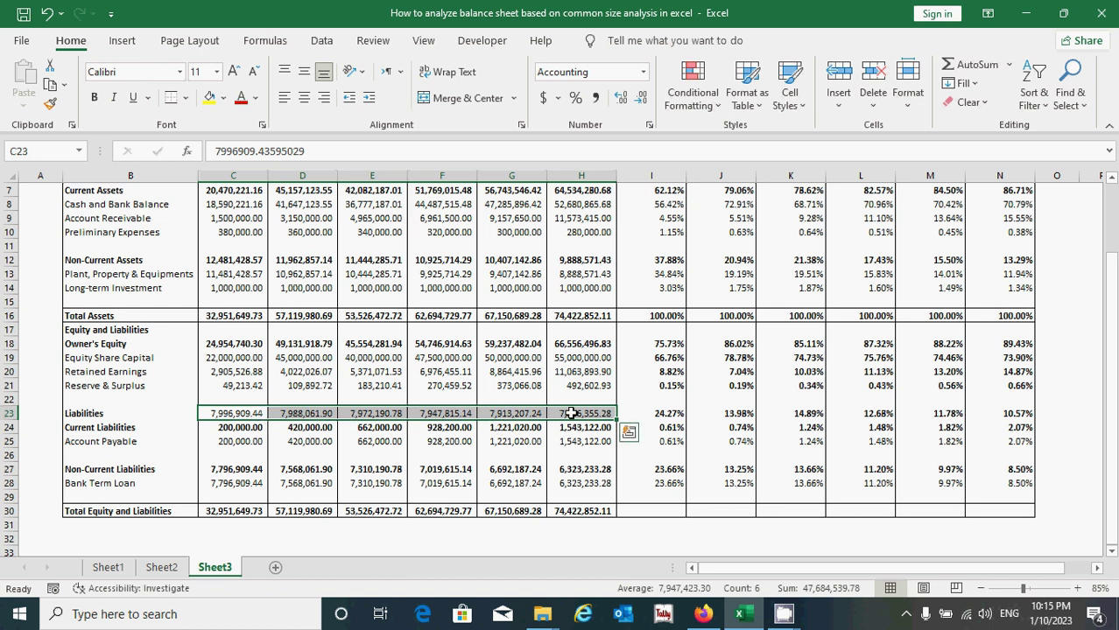
key(ctrl+b)
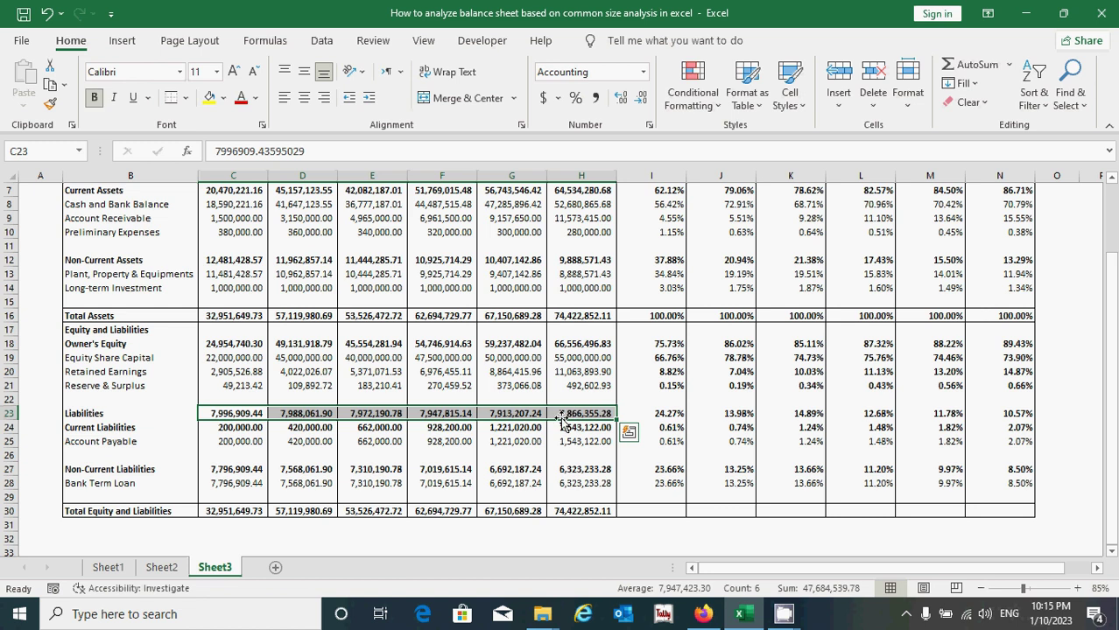
click(711, 457)
click(669, 505)
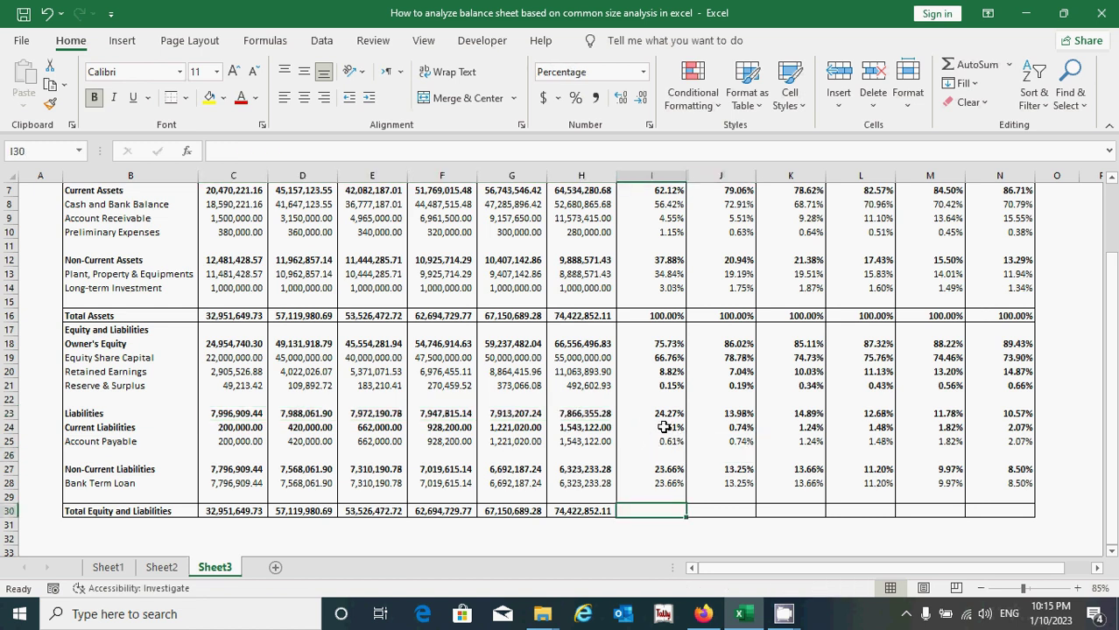
Copy the Bank Term Loan percentage formulas from I28:N28 into the totals row at I30.
scroll(664, 427, down, 1)
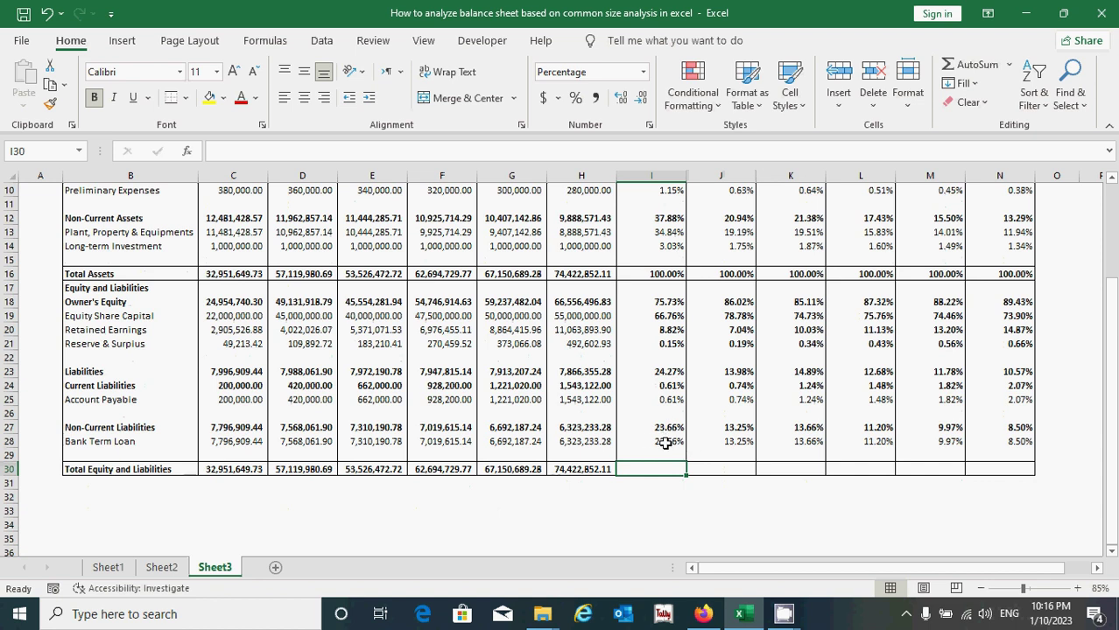
drag(663, 442, 993, 442)
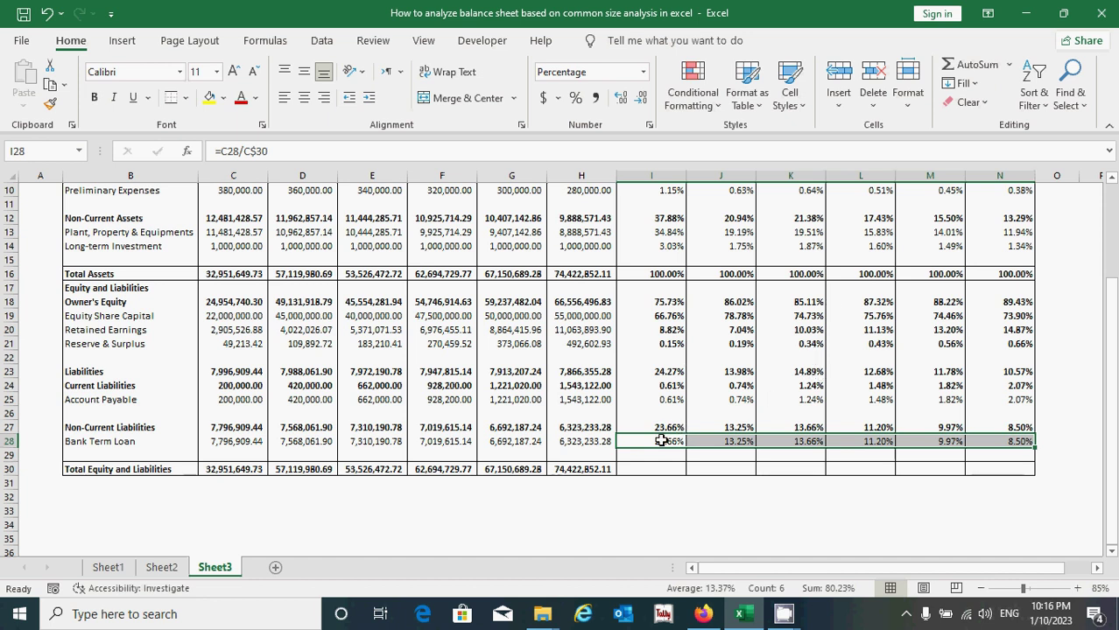
key(ctrl+c)
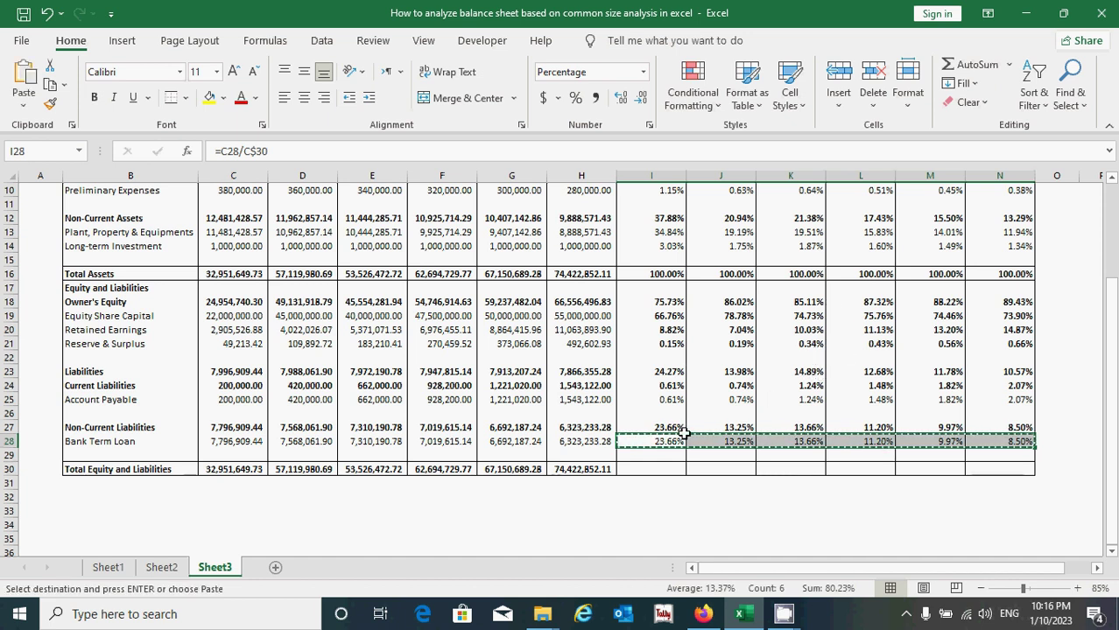
click(664, 468)
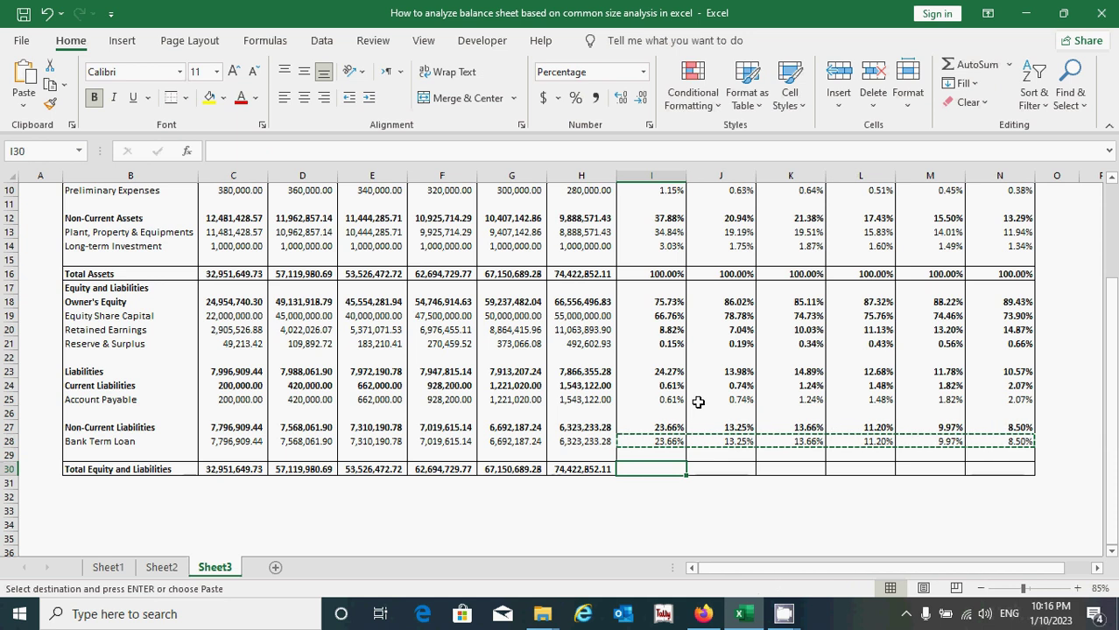
key(ctrl+v)
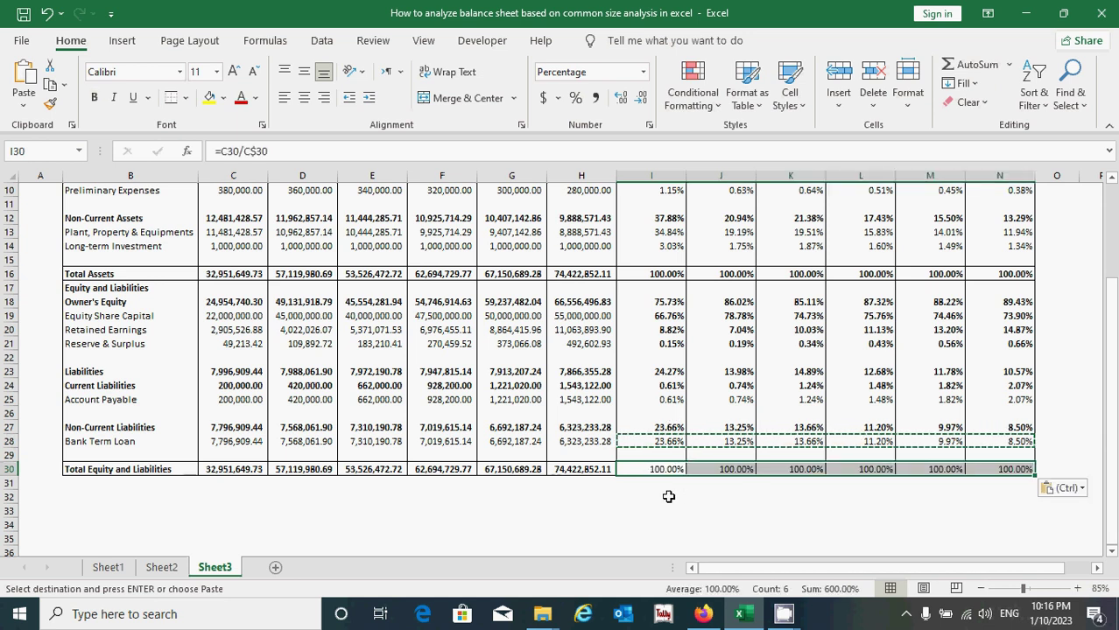
Confirm I30:N30 shows 100.00% for every year and clear the copy selection.
click(656, 470)
drag(655, 470, 1000, 468)
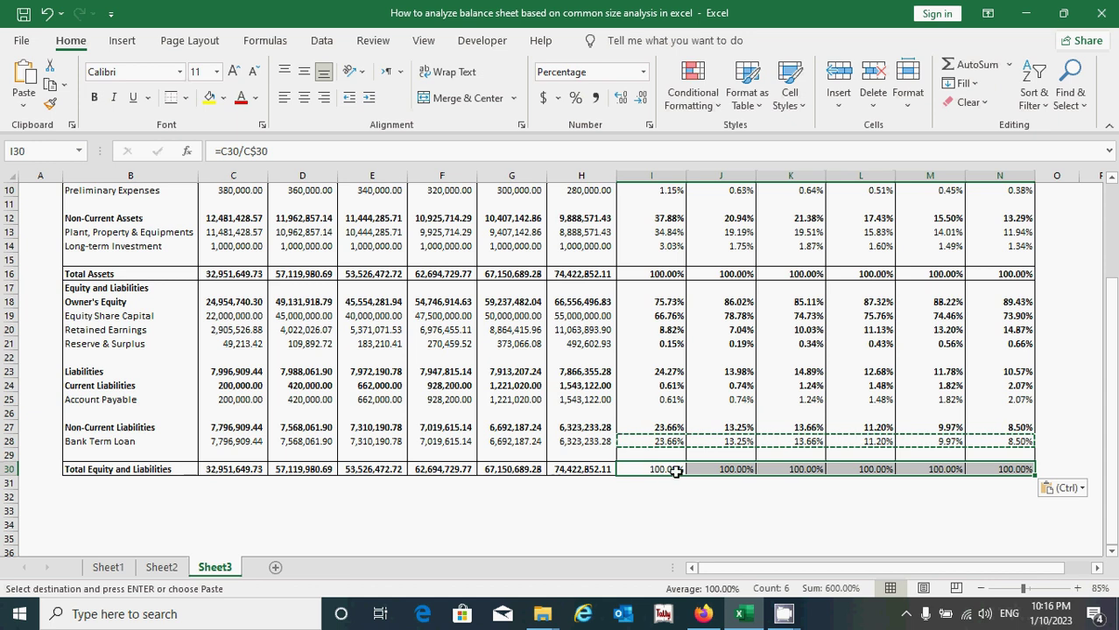
key(Escape)
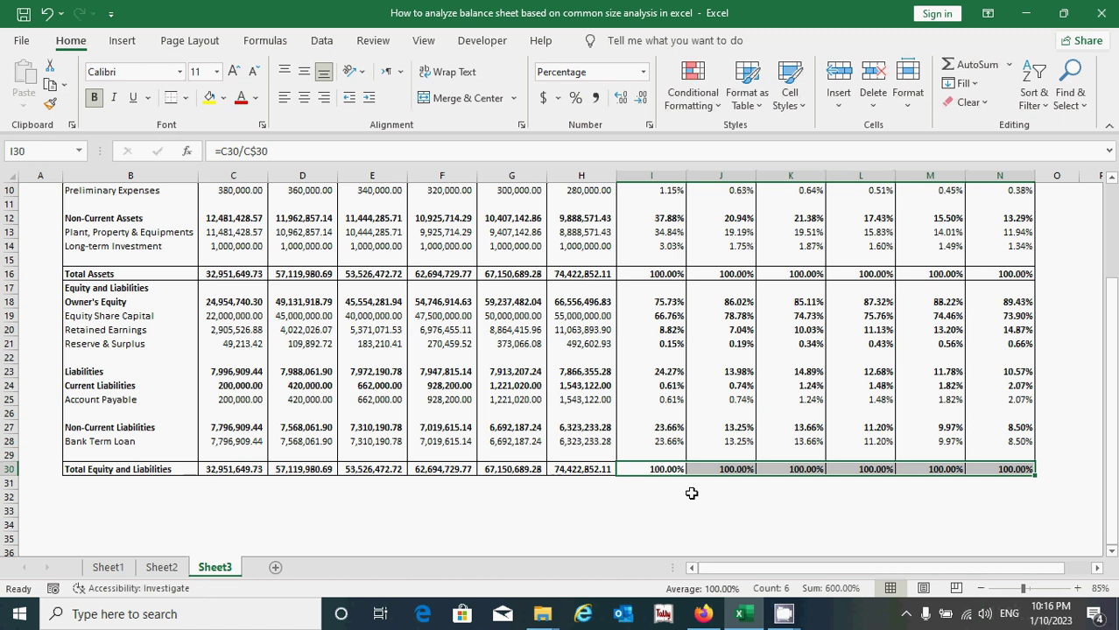
key(alt)
key(h)
key(Escape)
key(Escape)
click(701, 470)
click(581, 512)
click(846, 513)
scroll(766, 444, up, 3)
click(720, 328)
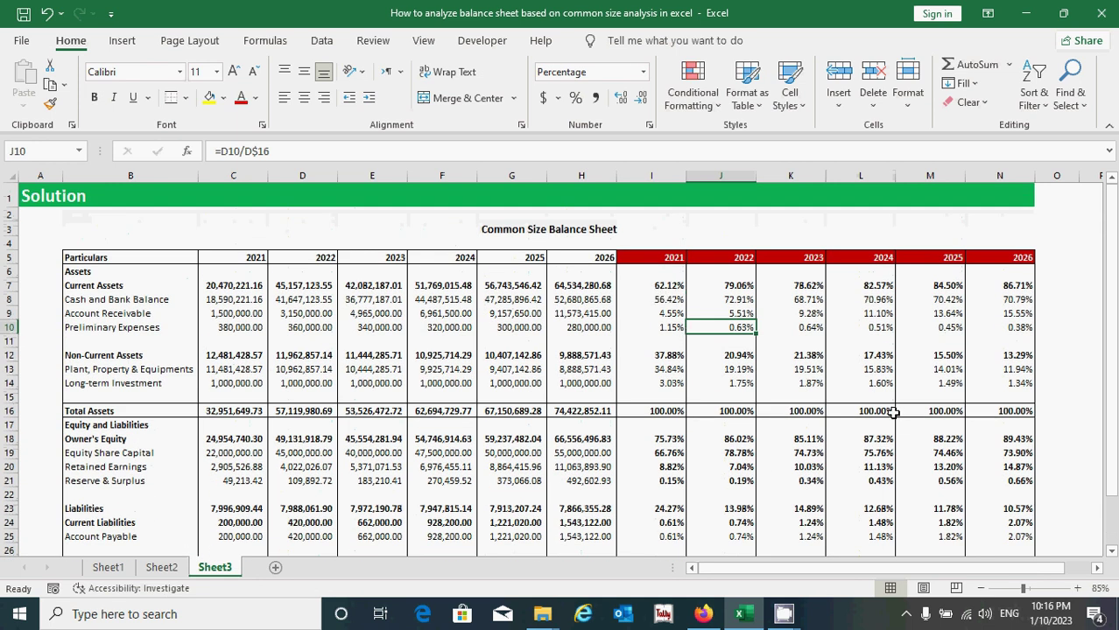
scroll(747, 429, down, 1)
scroll(747, 429, up, 1)
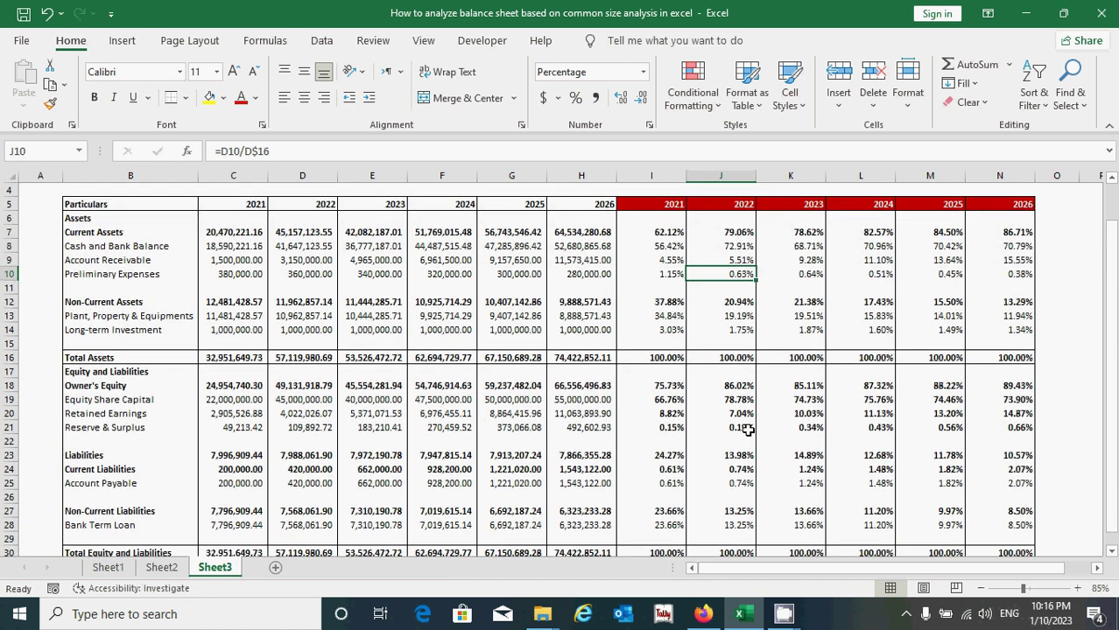
scroll(747, 429, down, 1)
scroll(747, 429, up, 2)
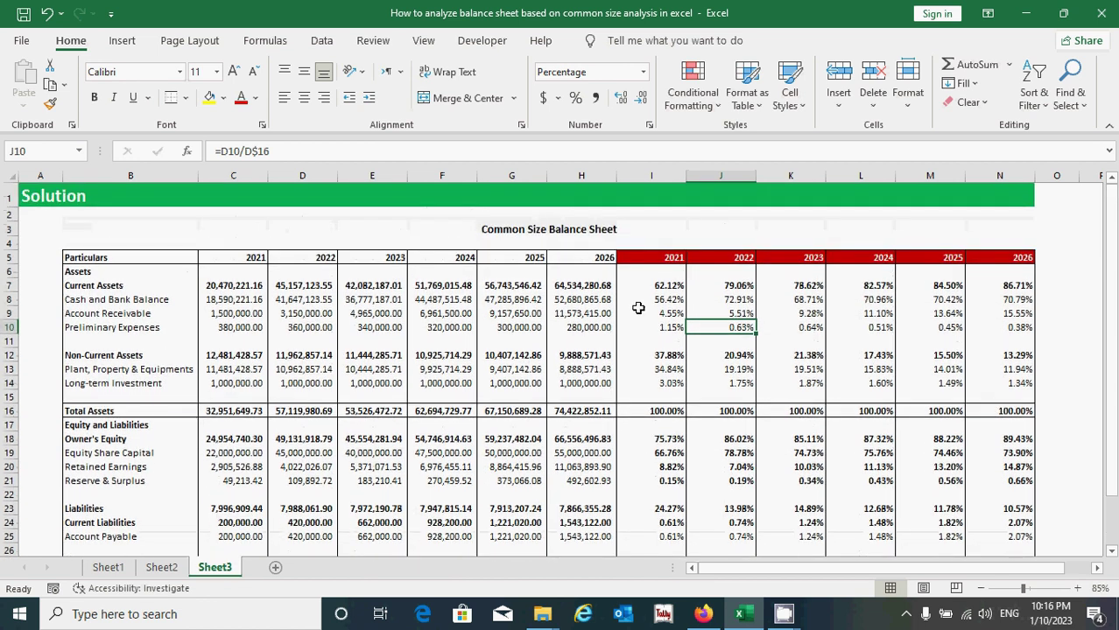
drag(653, 285, 958, 394)
click(954, 307)
click(819, 353)
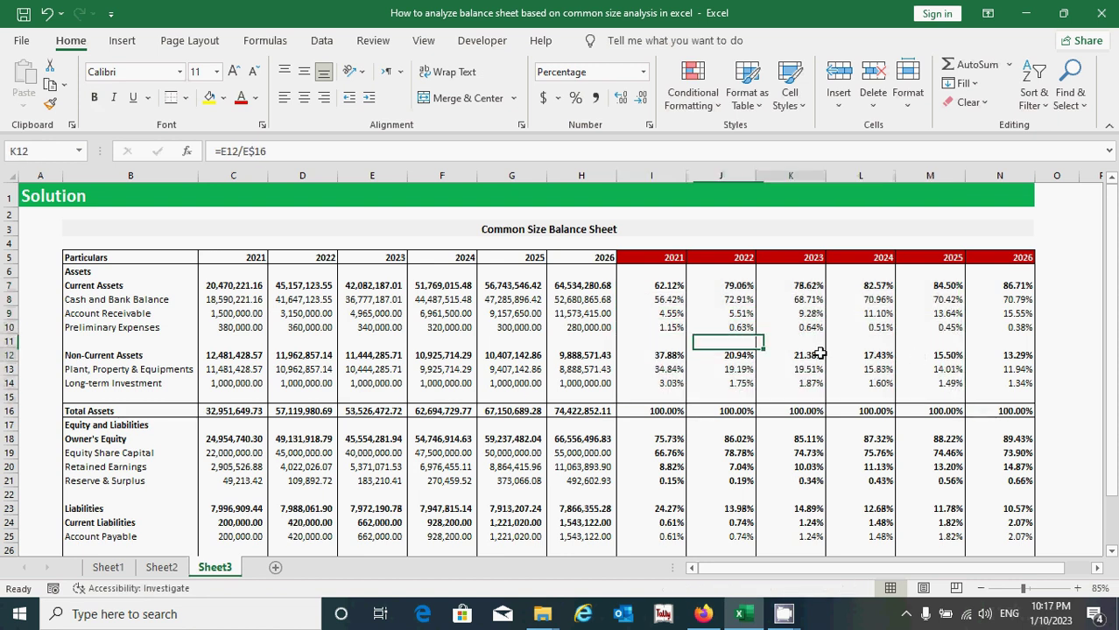
click(721, 494)
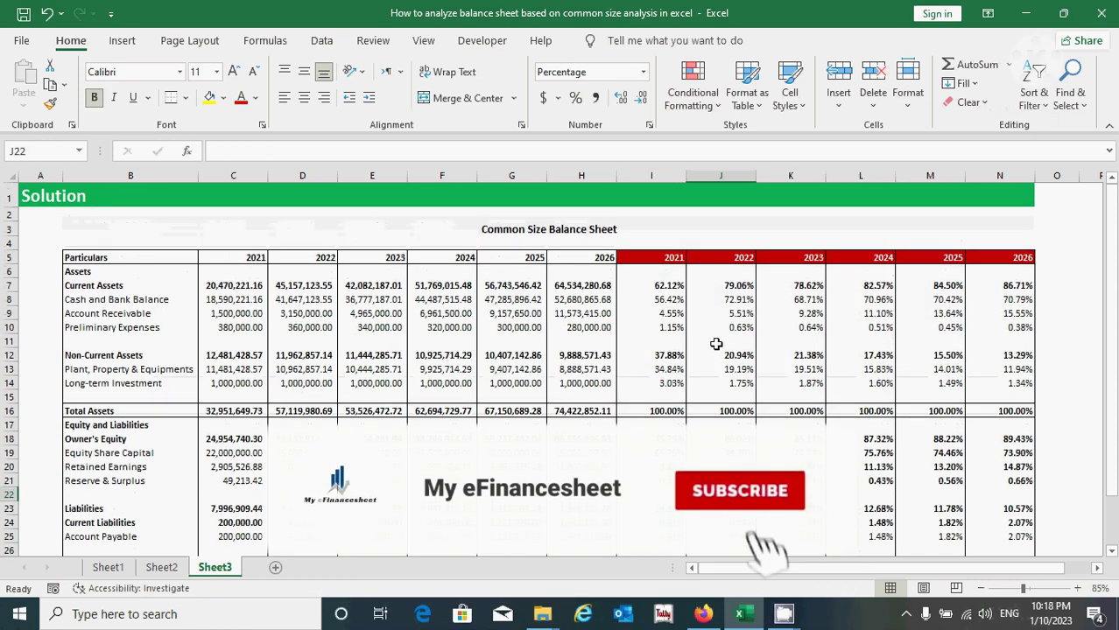